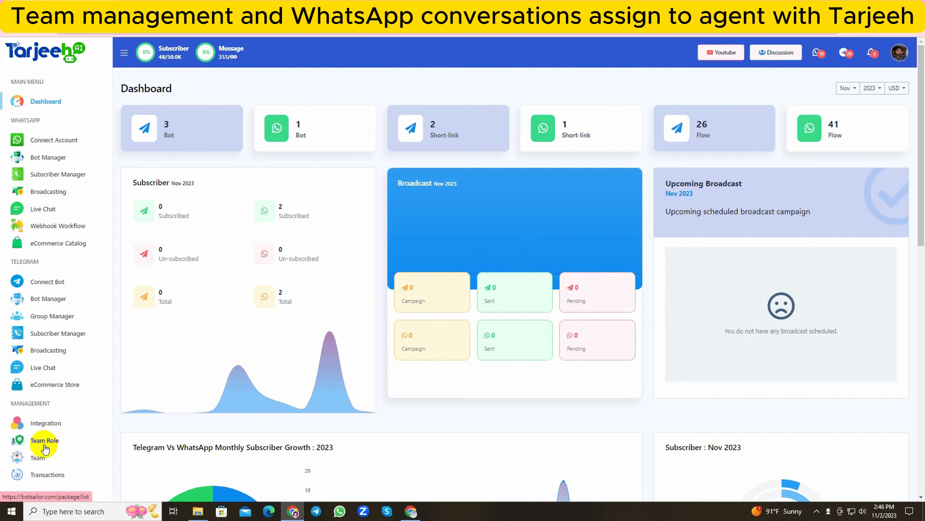
# Open the team roles list and review the permissions of the Super Team role.
pyautogui.click(44, 441)
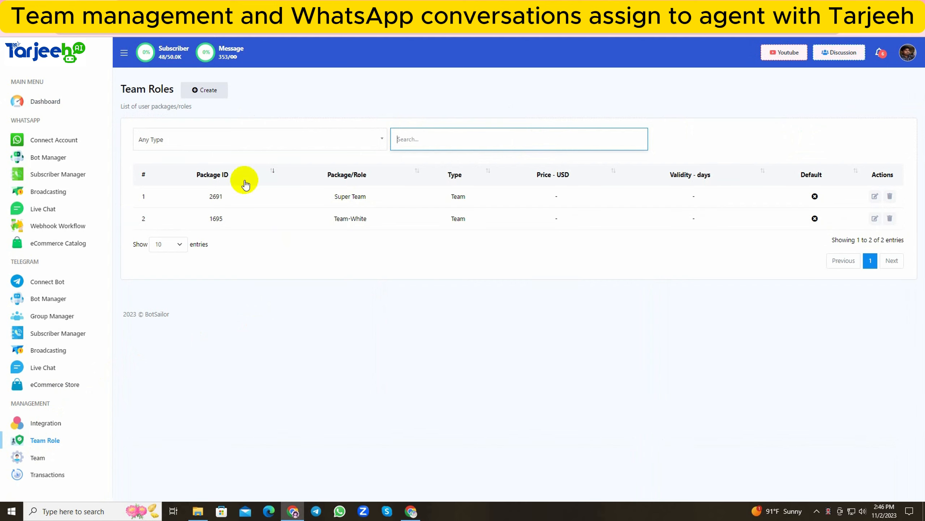
pyautogui.click(874, 198)
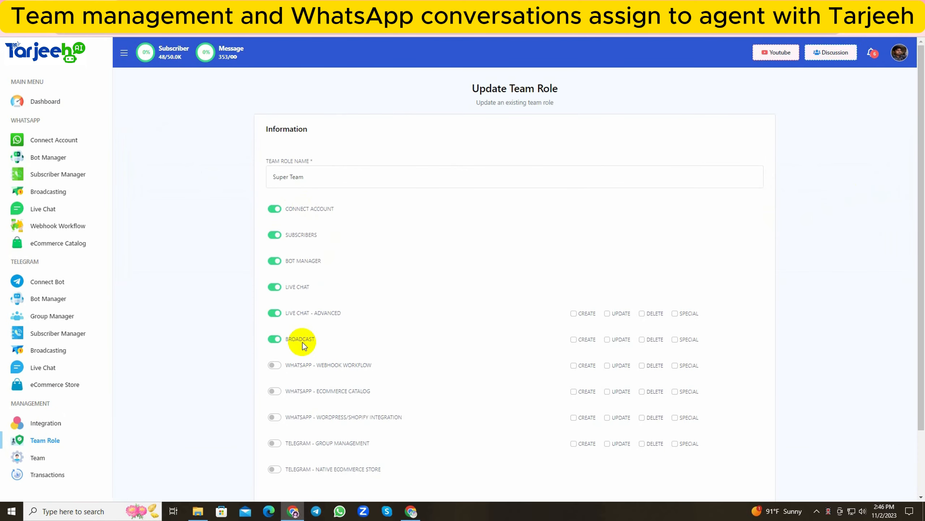
pyautogui.scroll(-2, 305, 345)
pyautogui.scroll(2, 304, 357)
pyautogui.click(8, 25)
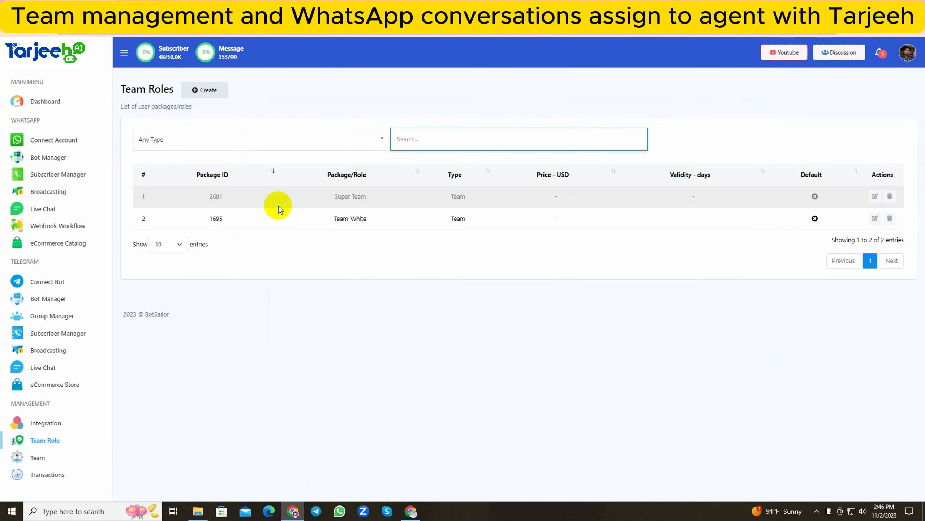
# Review the permissions of the Team-White role and return to the team roles list.
pyautogui.click(875, 218)
pyautogui.scroll(-2, 306, 336)
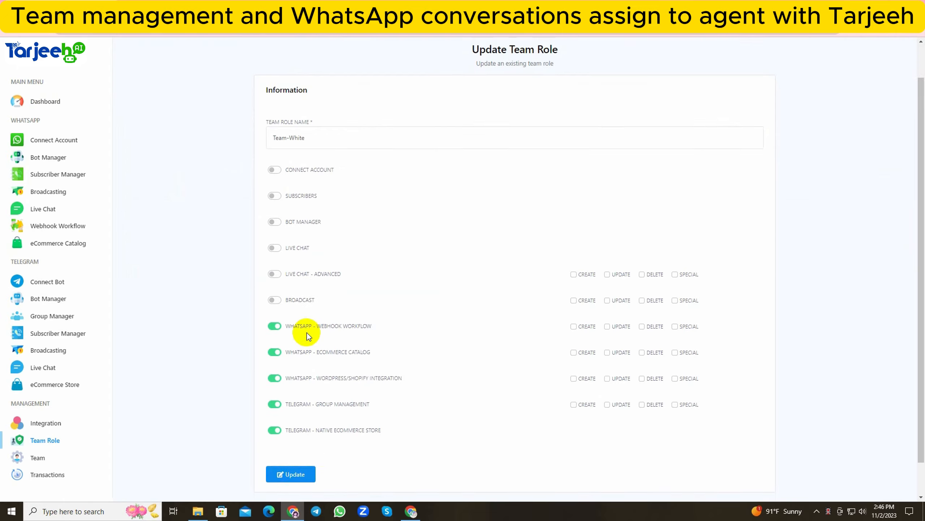
pyautogui.scroll(2, 307, 334)
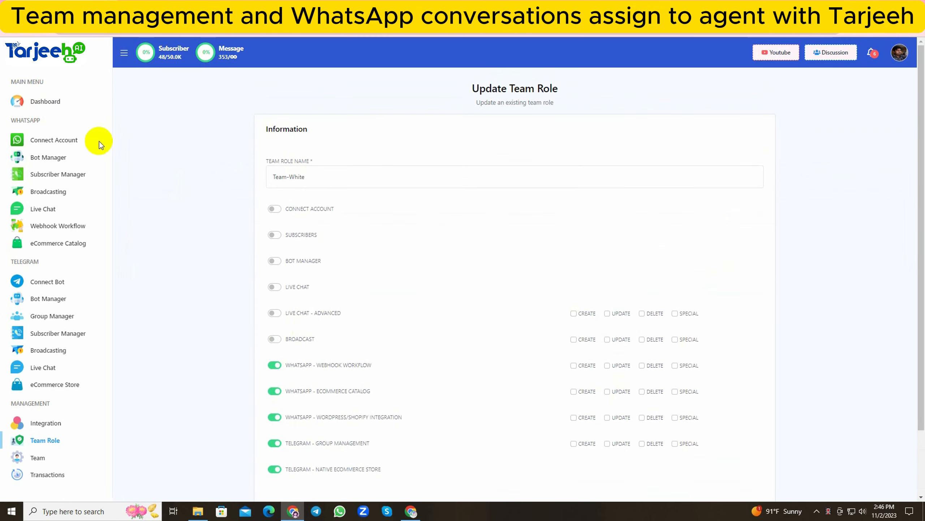
pyautogui.click(11, 32)
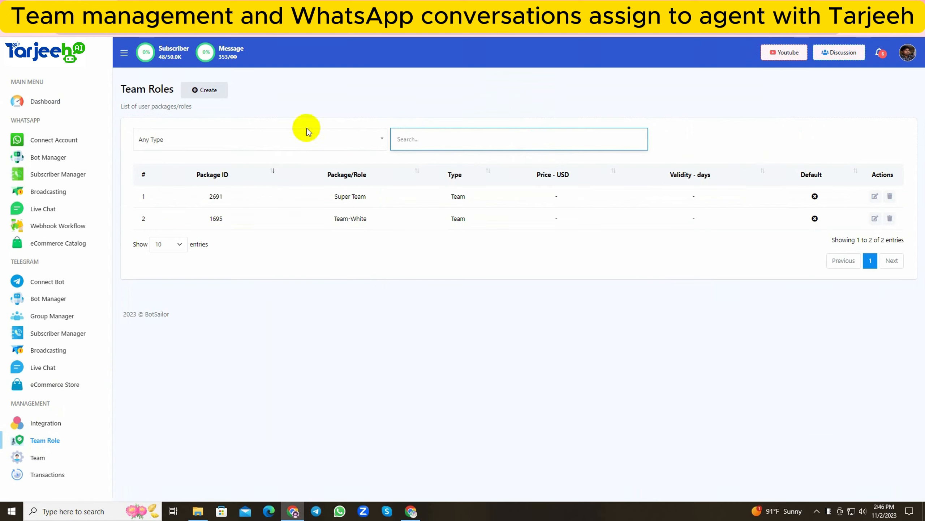
# Start a team role named Team Superior and enable Connect Account, Subscribers, Bot Manager, Live Chat and Live Chat - Advanced.
pyautogui.click(209, 92)
pyautogui.click(338, 177)
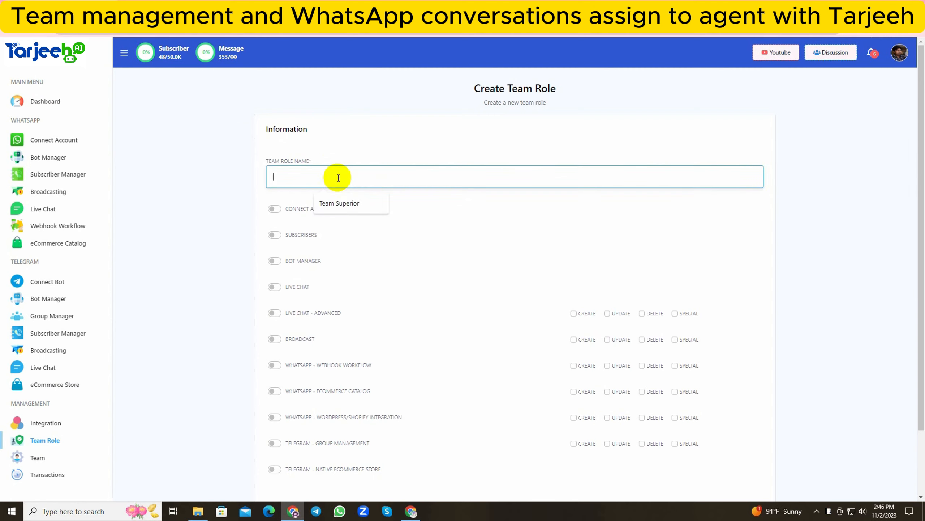
pyautogui.click(339, 203)
pyautogui.click(274, 209)
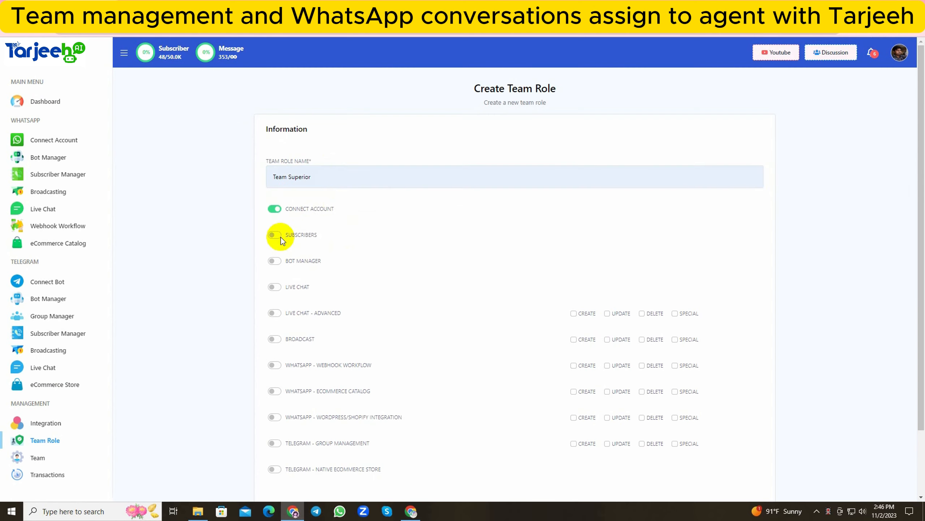
pyautogui.click(275, 234)
pyautogui.click(275, 261)
pyautogui.click(276, 287)
pyautogui.click(275, 313)
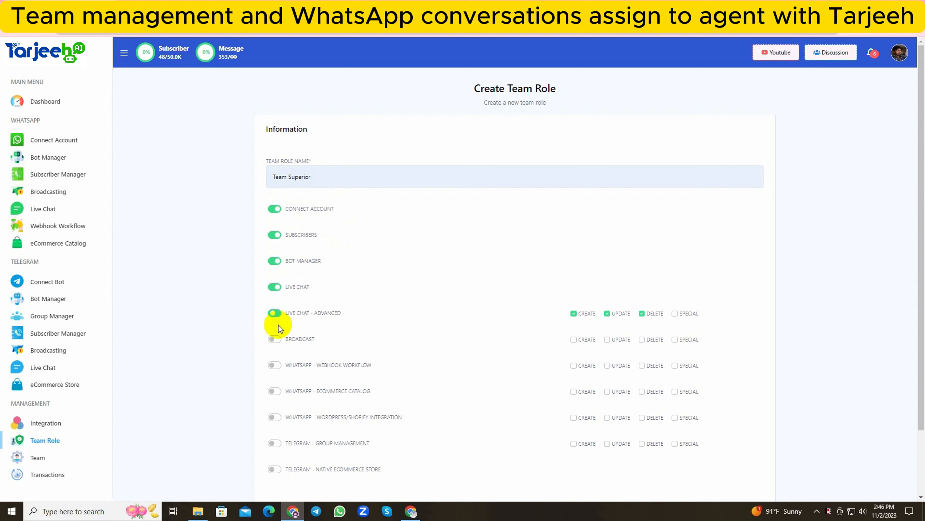
# Enable Broadcast and all the WhatsApp and Telegram permissions for the role, and create it.
pyautogui.click(276, 339)
pyautogui.click(275, 364)
pyautogui.click(275, 391)
pyautogui.scroll(-2, 276, 387)
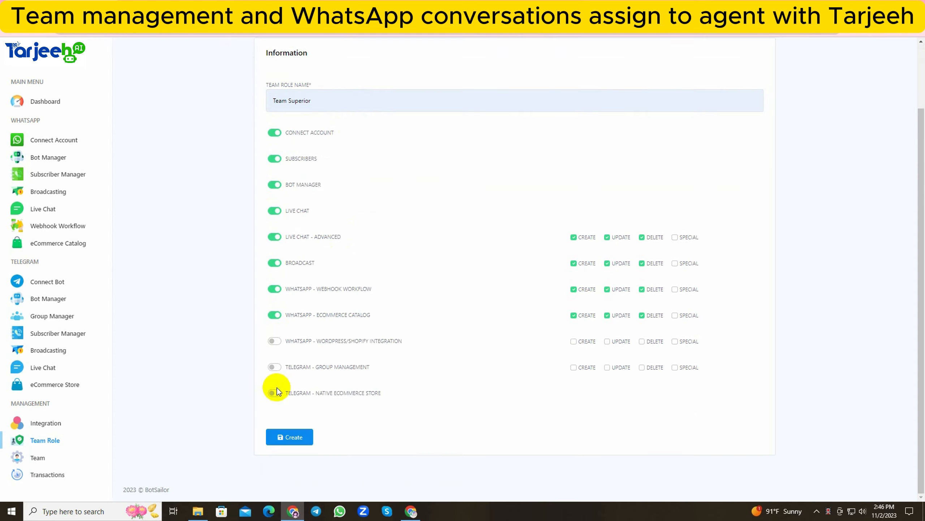
pyautogui.click(275, 340)
pyautogui.click(274, 371)
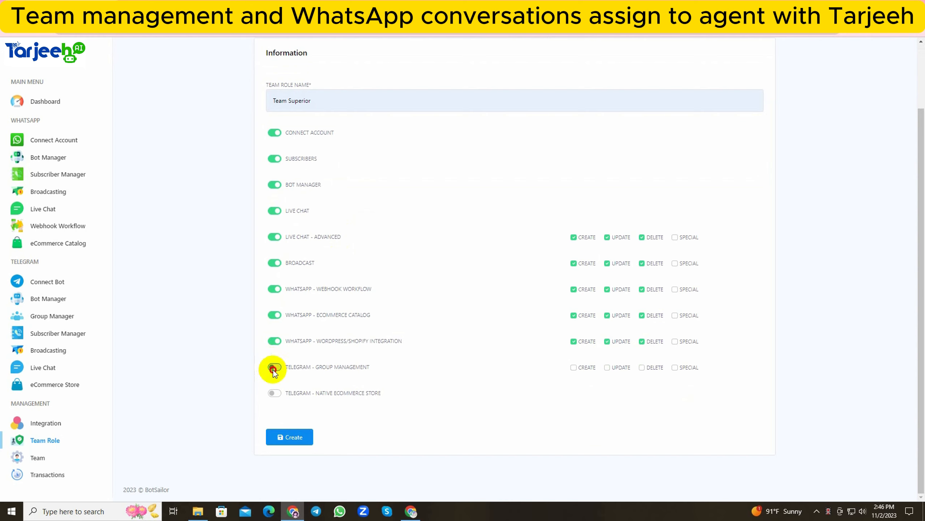
pyautogui.click(274, 393)
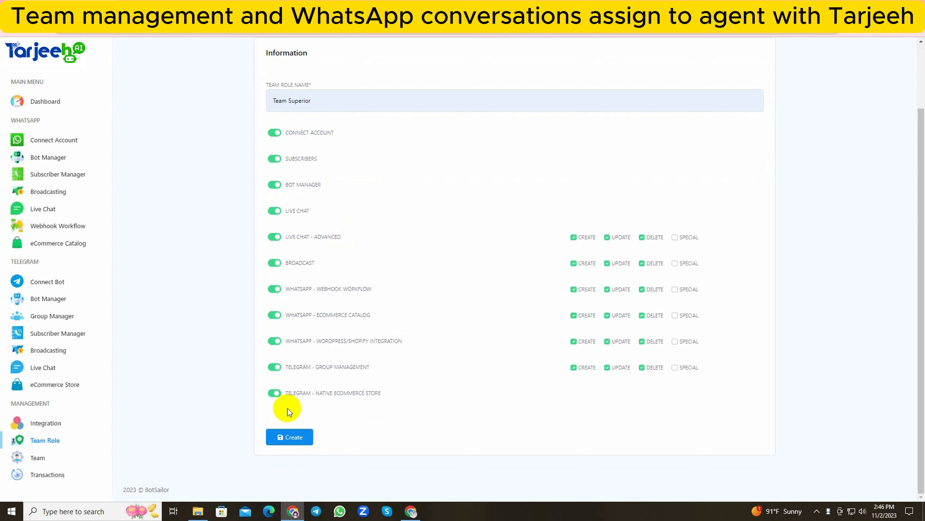
pyautogui.click(295, 438)
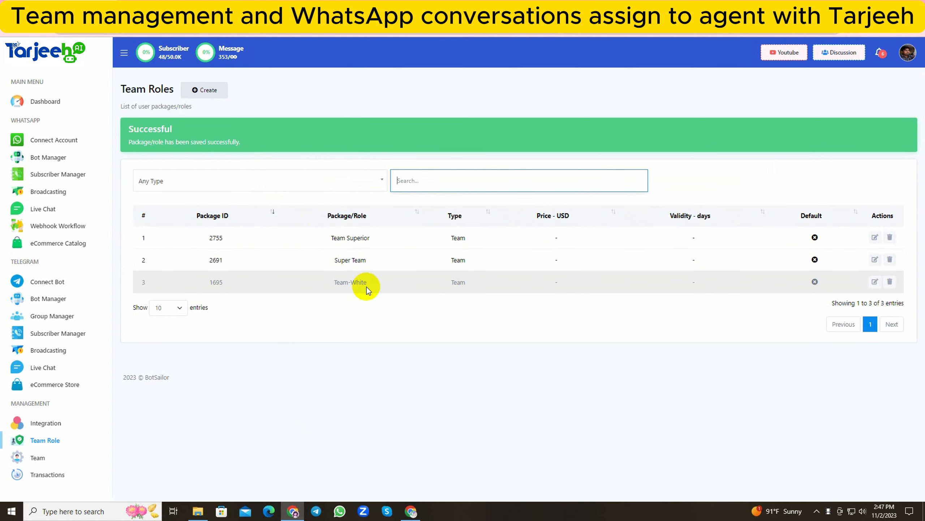
# Open the team members list and examine which role each existing member has.
pyautogui.click(38, 458)
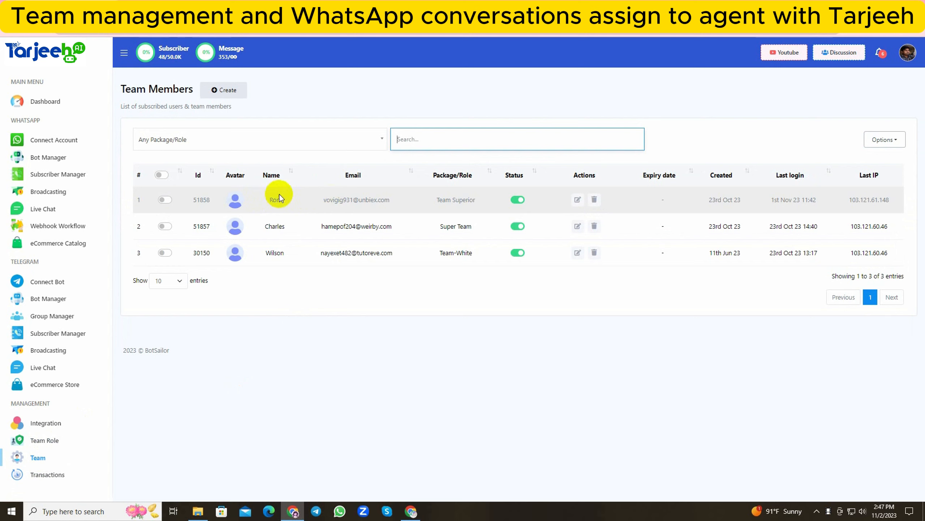
pyautogui.moveTo(269, 199); pyautogui.dragTo(281, 199)
pyautogui.moveTo(436, 199); pyautogui.dragTo(484, 202)
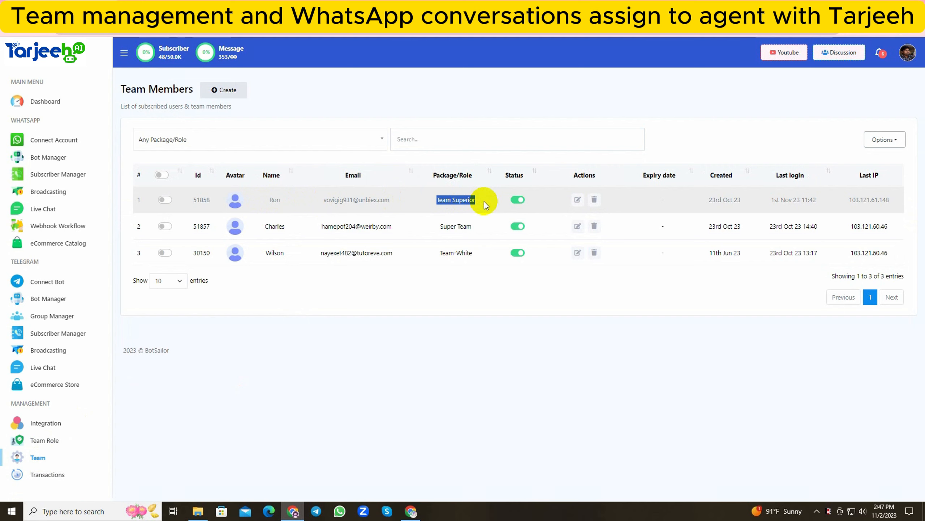
pyautogui.click(266, 226)
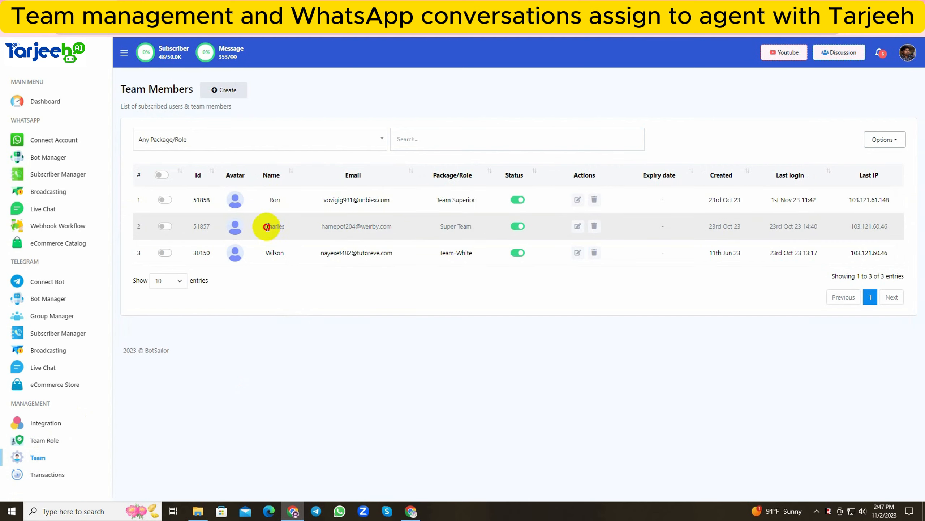
pyautogui.moveTo(267, 226); pyautogui.dragTo(302, 227)
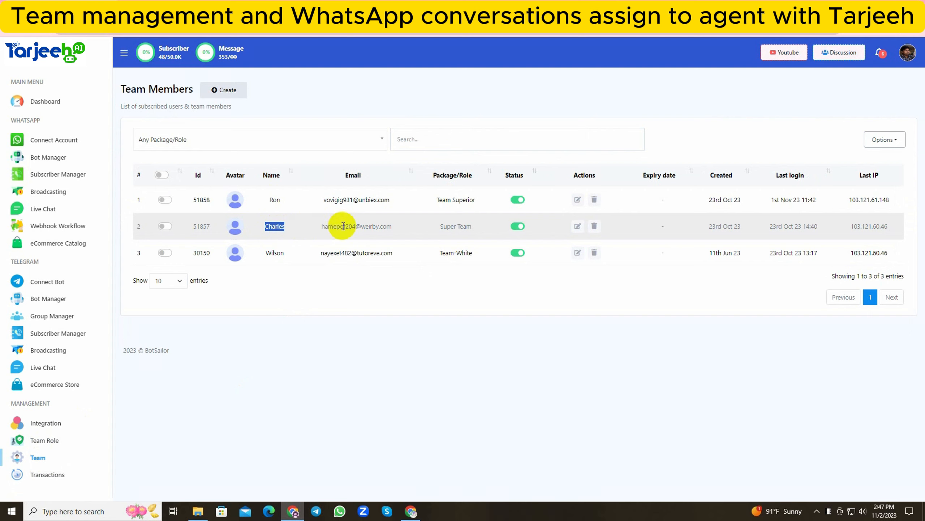
pyautogui.moveTo(440, 227); pyautogui.dragTo(471, 226)
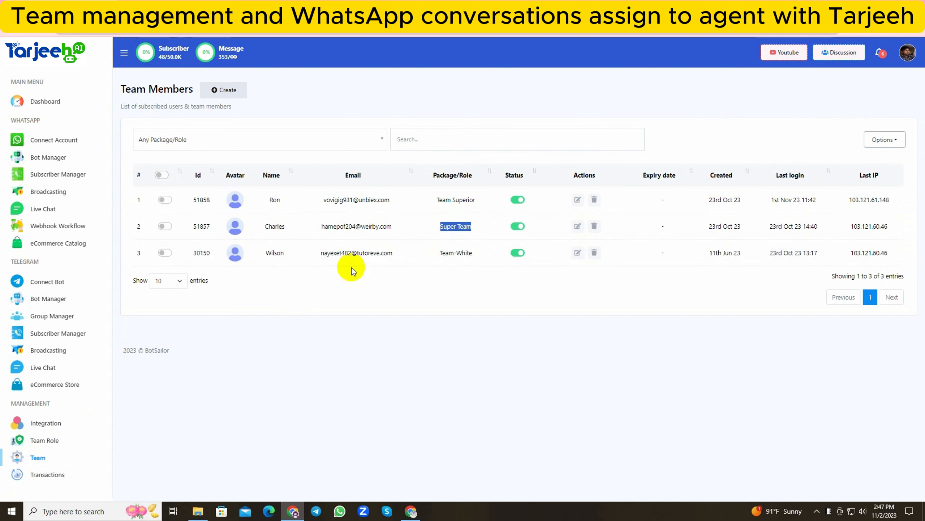
pyautogui.moveTo(264, 254); pyautogui.dragTo(337, 252)
pyautogui.moveTo(434, 251); pyautogui.dragTo(473, 250)
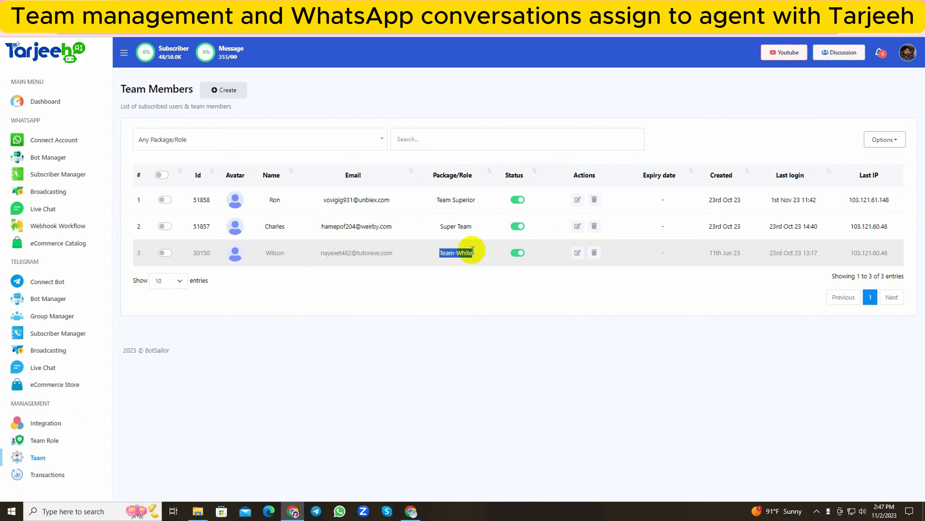
pyautogui.click(434, 252)
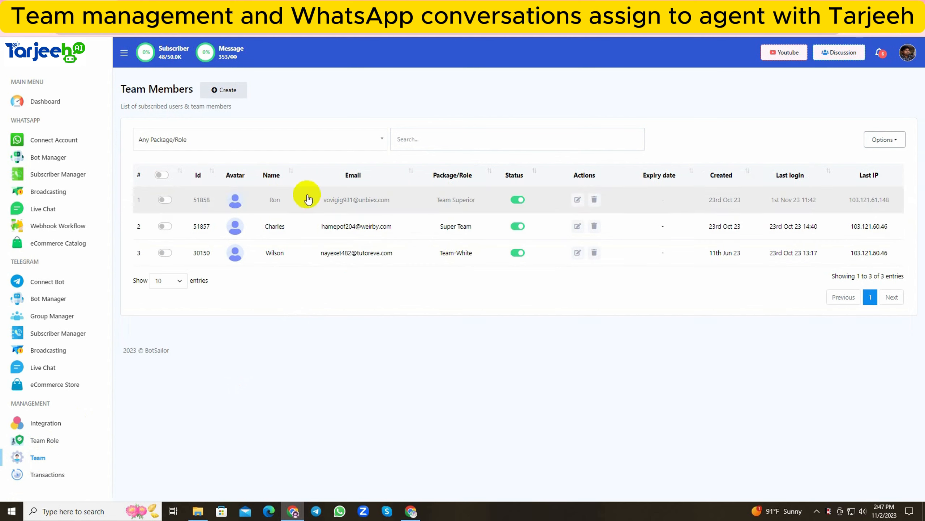
# Start a new team member and enter the member's full name, keeping the prefilled email.
pyautogui.click(213, 92)
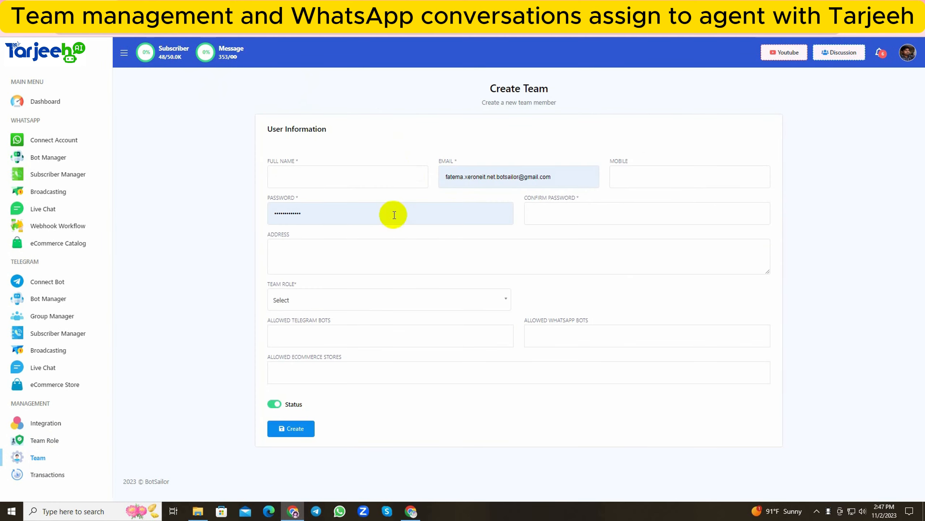
pyautogui.click(320, 177)
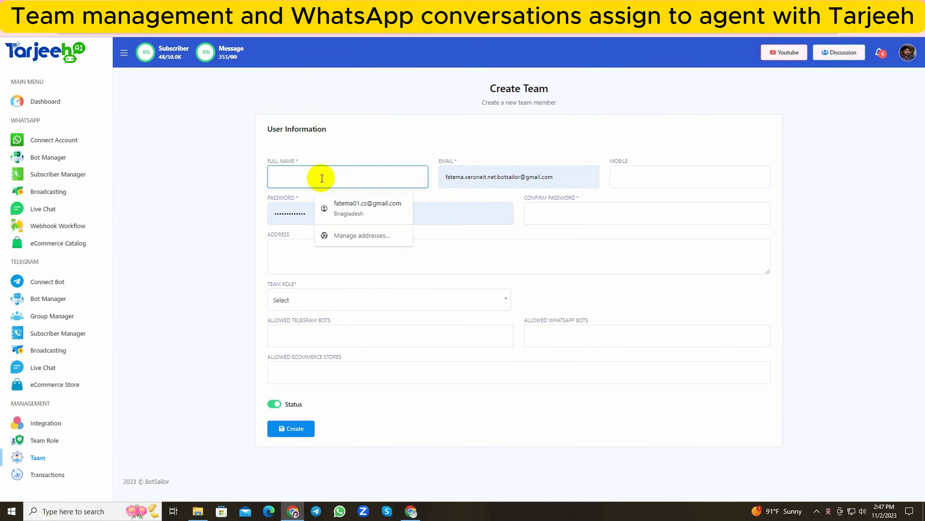
pyautogui.write('Queen')
pyautogui.tripleClick(463, 175)
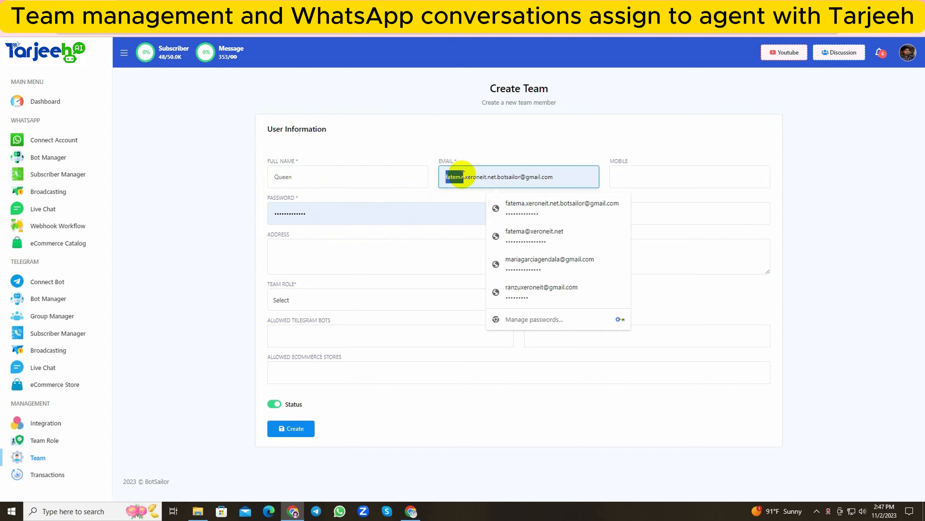
# Fill in the new member's password and repeat the same password as confirmation.
pyautogui.click(283, 213)
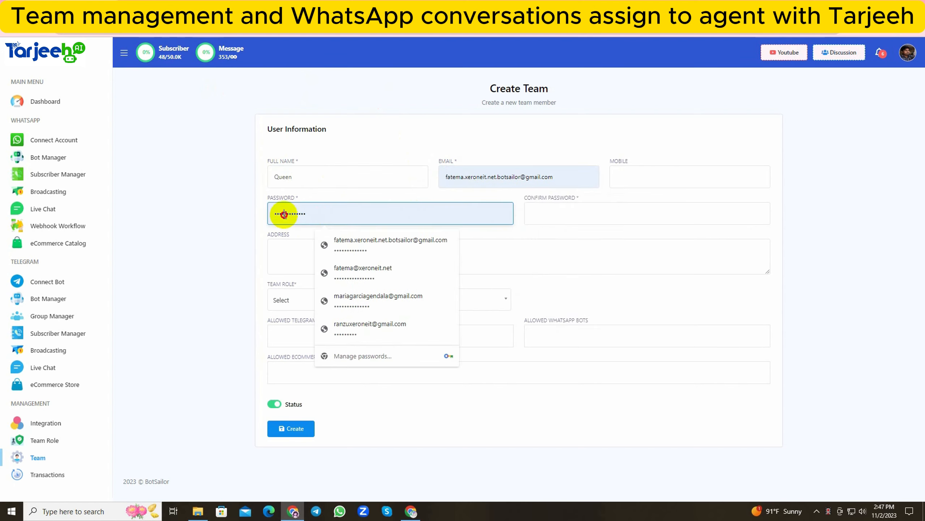
pyautogui.doubleClick(283, 214)
pyautogui.rightClick(284, 215)
pyautogui.click(308, 270)
pyautogui.rightClick(528, 214)
pyautogui.click(544, 282)
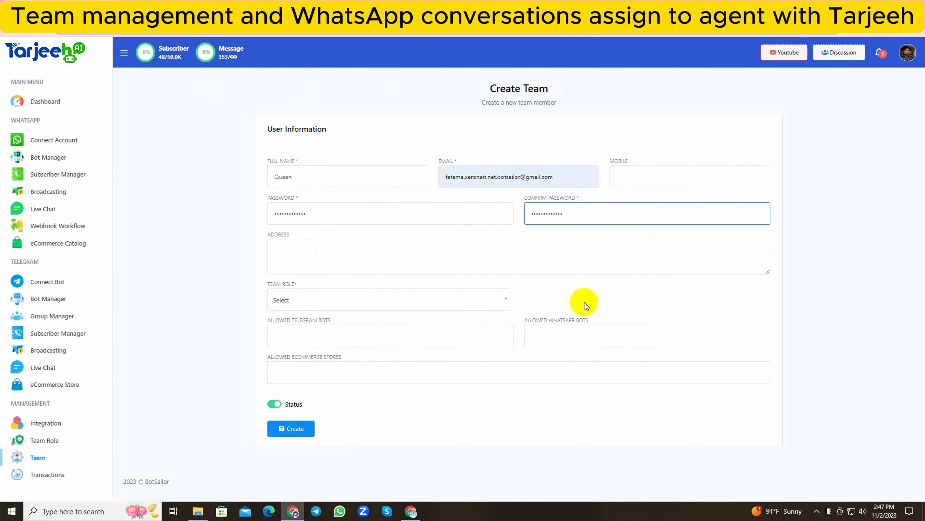
# Assign the Team Superior role to the new team member.
pyautogui.moveTo(258, 288); pyautogui.dragTo(296, 284)
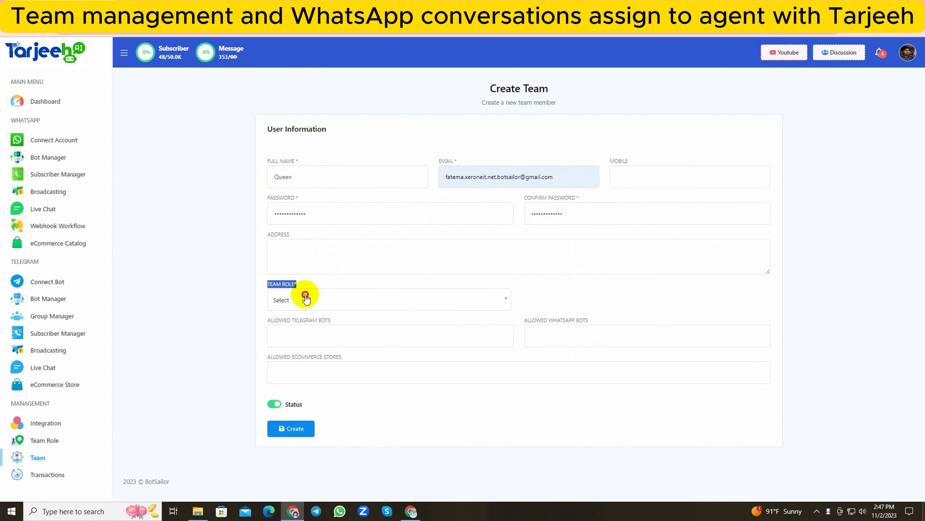
pyautogui.click(306, 298)
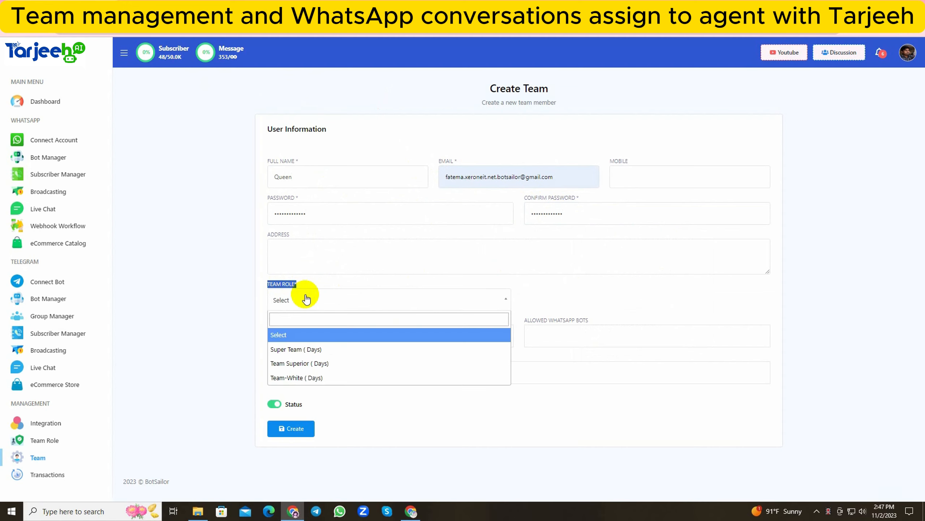
pyautogui.click(318, 364)
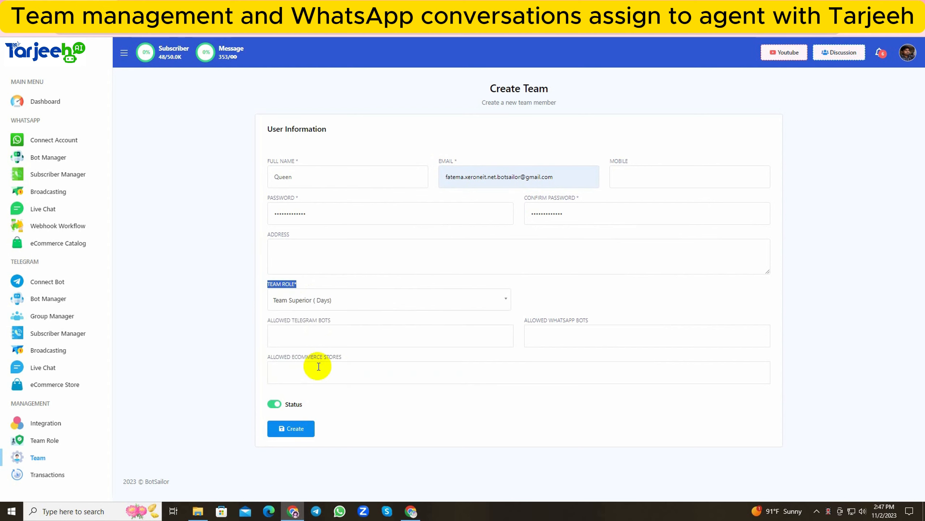
# Allow the member the Telegram bot The_White_eCommerce_Bot, the WhatsApp bot The White and the ecommerce store Queen Calling.
pyautogui.click(313, 338)
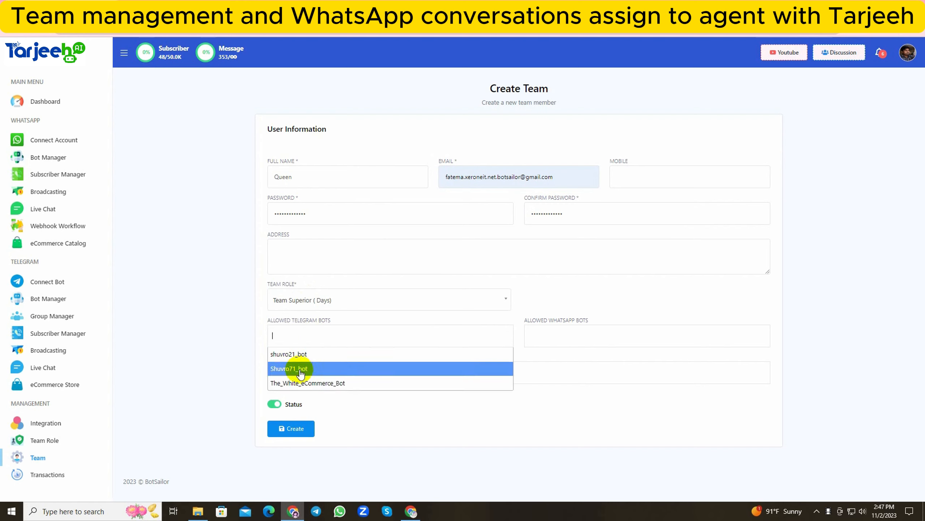
pyautogui.click(298, 383)
pyautogui.click(538, 336)
pyautogui.click(551, 355)
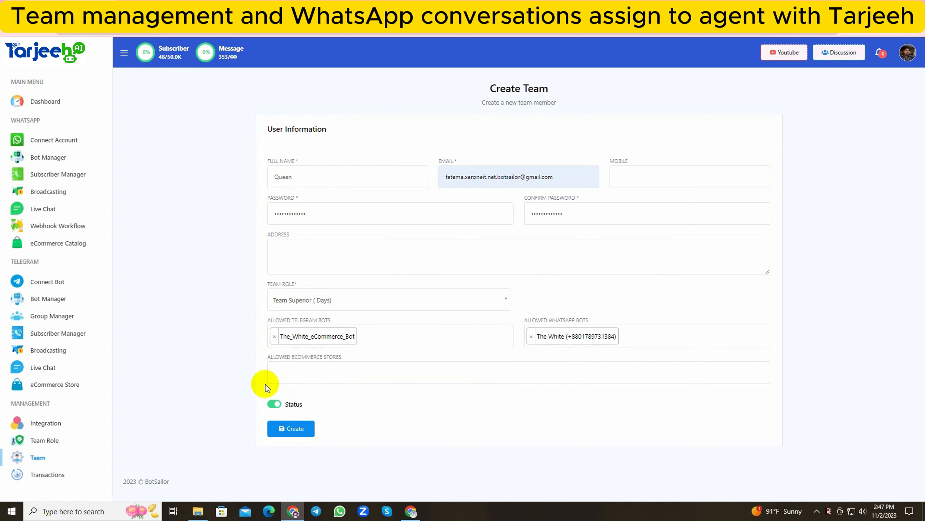
pyautogui.click(281, 379)
pyautogui.click(315, 392)
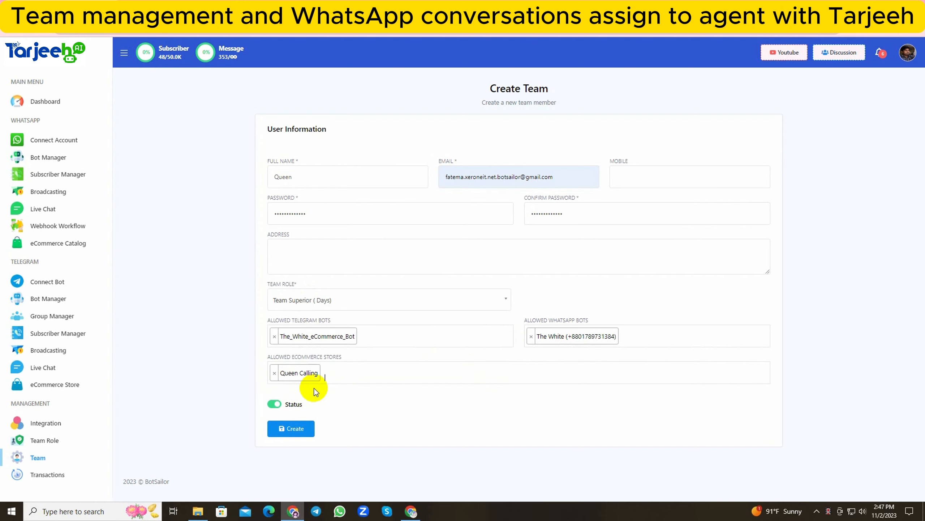
pyautogui.click(371, 337)
pyautogui.click(316, 355)
pyautogui.click(434, 340)
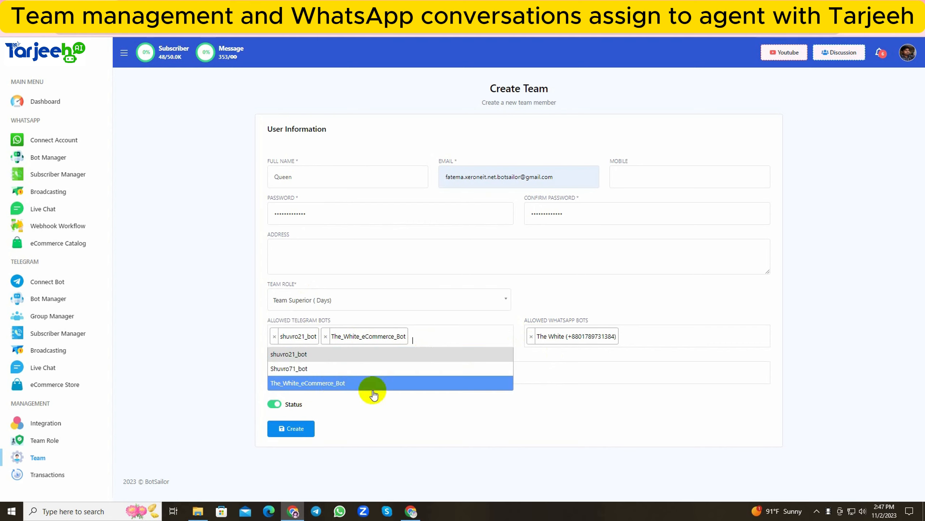
pyautogui.click(321, 368)
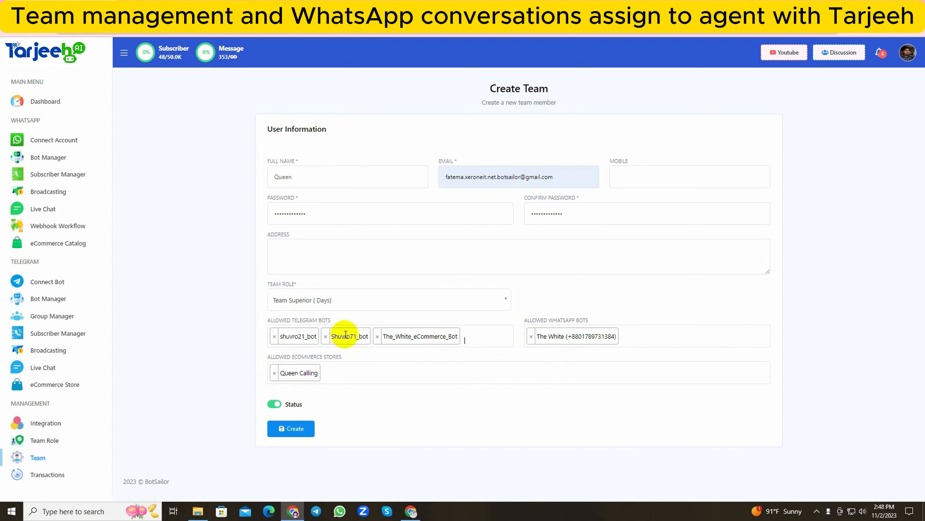
pyautogui.click(275, 339)
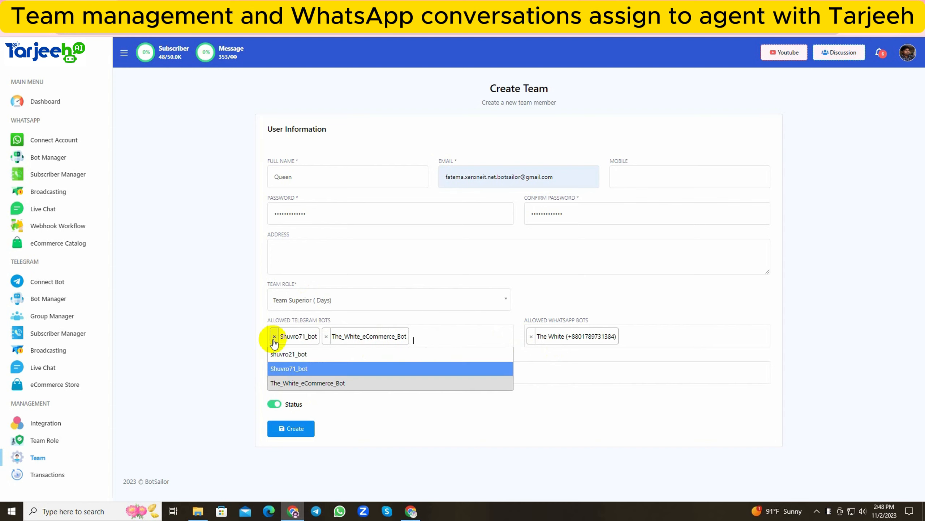
pyautogui.click(275, 339)
# Create the team member with the entered details.
pyautogui.click(287, 429)
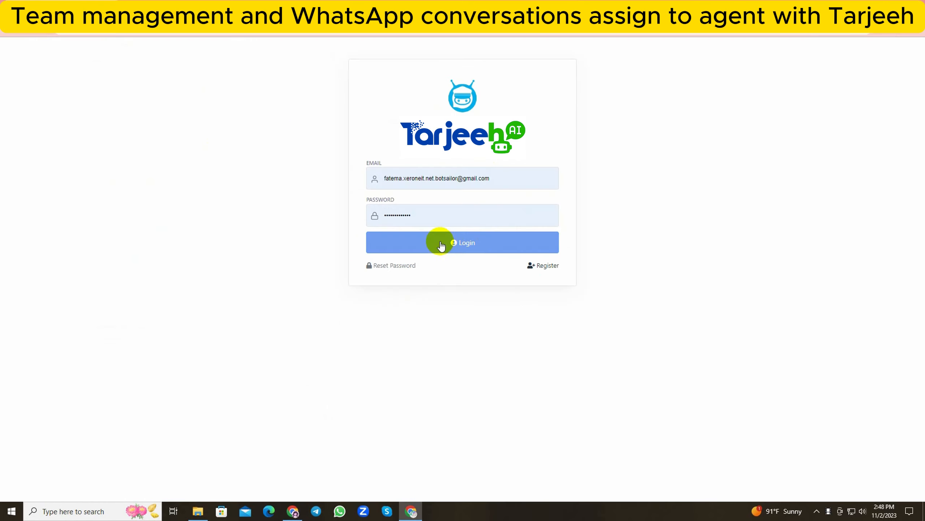
# View the team member's dashboard, then return to the Team Members list and check the roles offered by its filter.
pyautogui.click(440, 242)
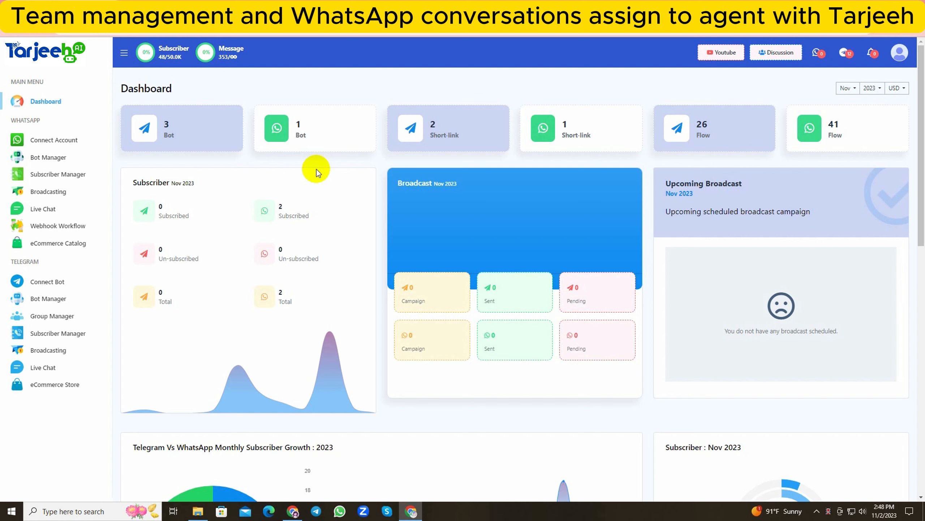
pyautogui.click(293, 511)
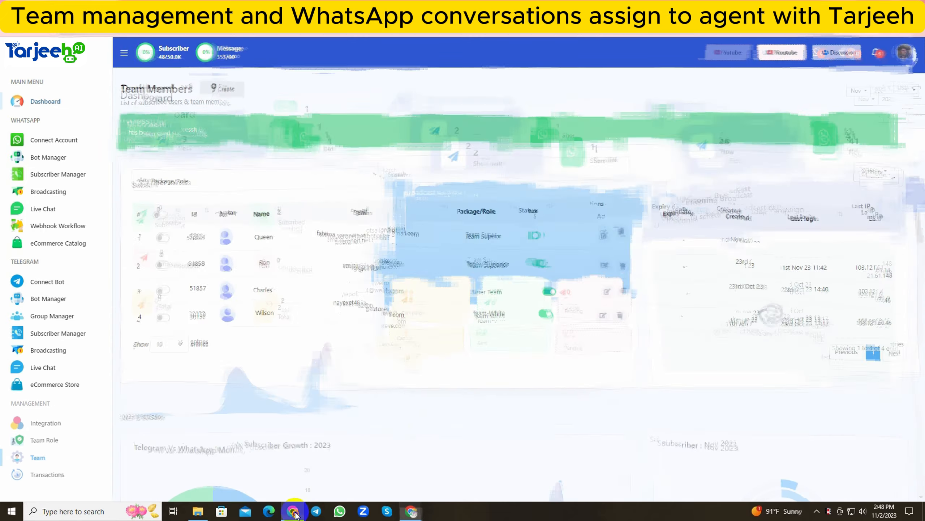
pyautogui.click(301, 181)
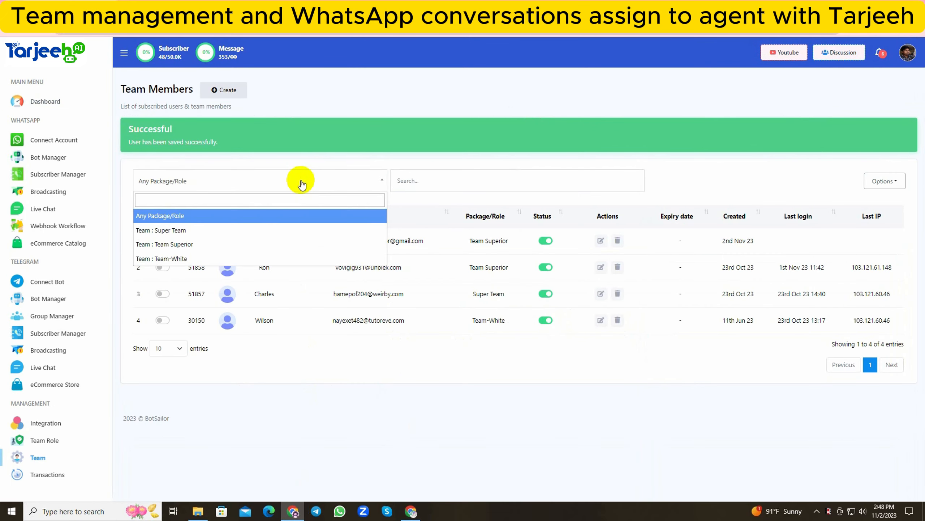
pyautogui.click(307, 171)
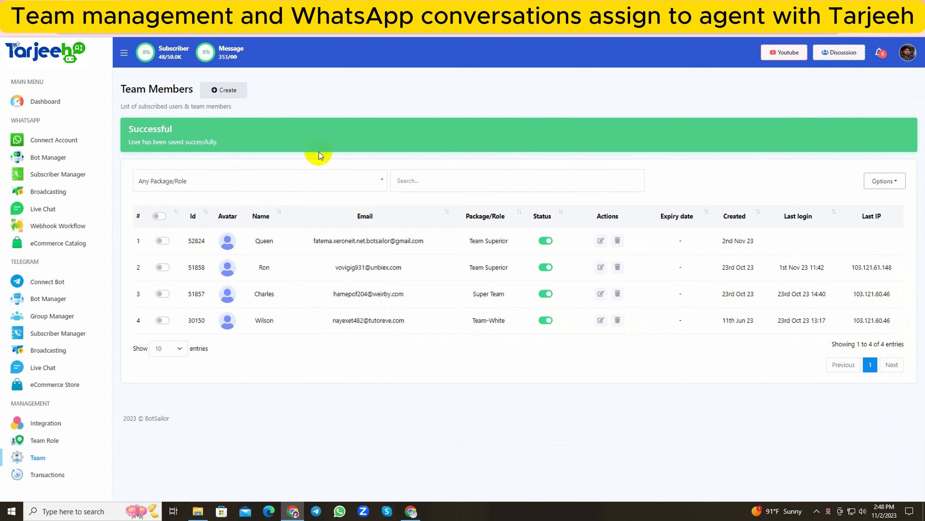
# Create a new bot reply for the WhatsApp bot The White and reposition its Start Bot Flow block on the canvas.
pyautogui.click(60, 158)
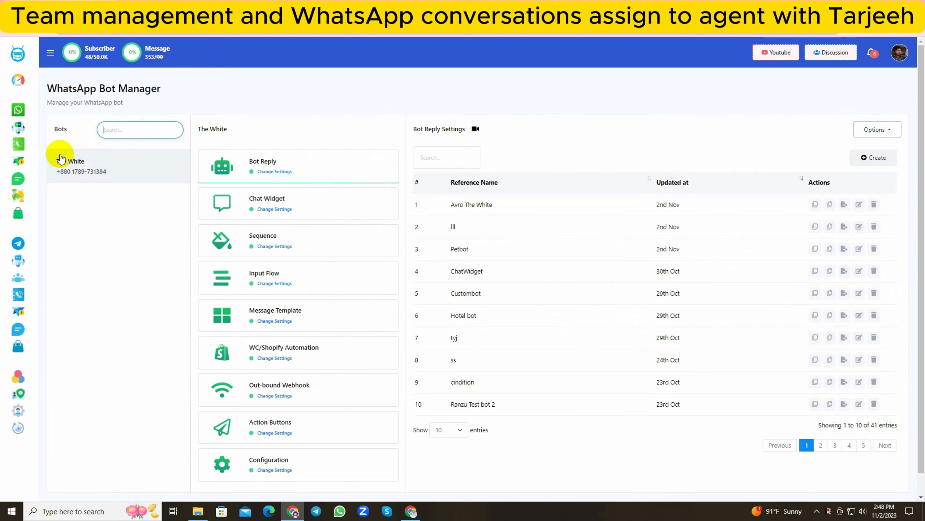
pyautogui.click(869, 158)
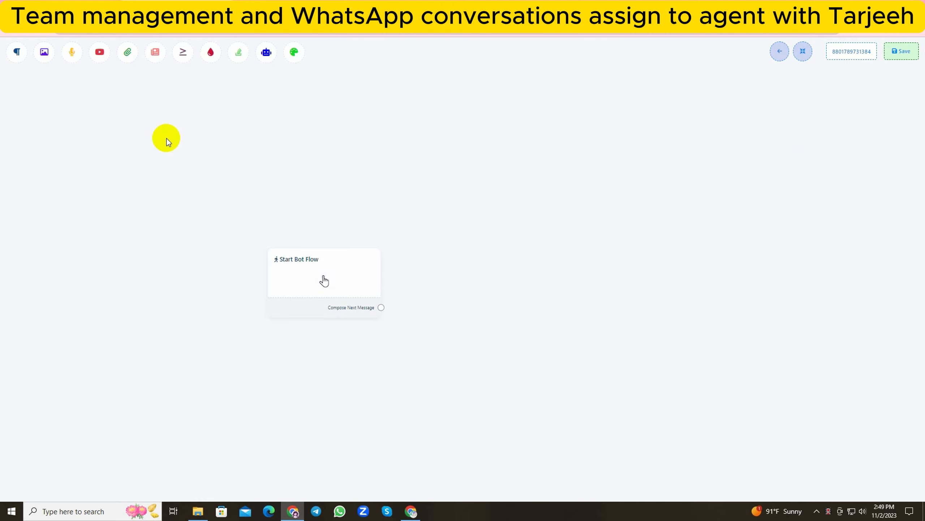
pyautogui.moveTo(333, 296); pyautogui.dragTo(152, 176)
# Set the start block's trigger keywords to "Hello, Hi, Greetings" and its title to "Sopport".
pyautogui.doubleClick(151, 171)
pyautogui.write('Hello, ')
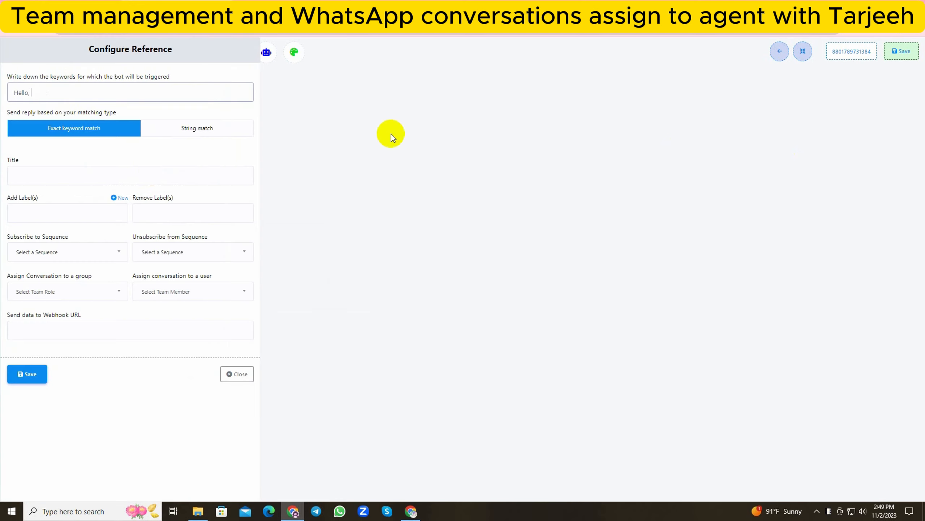
pyautogui.write('Hi, Greetings')
pyautogui.click(76, 177)
pyautogui.write('S')
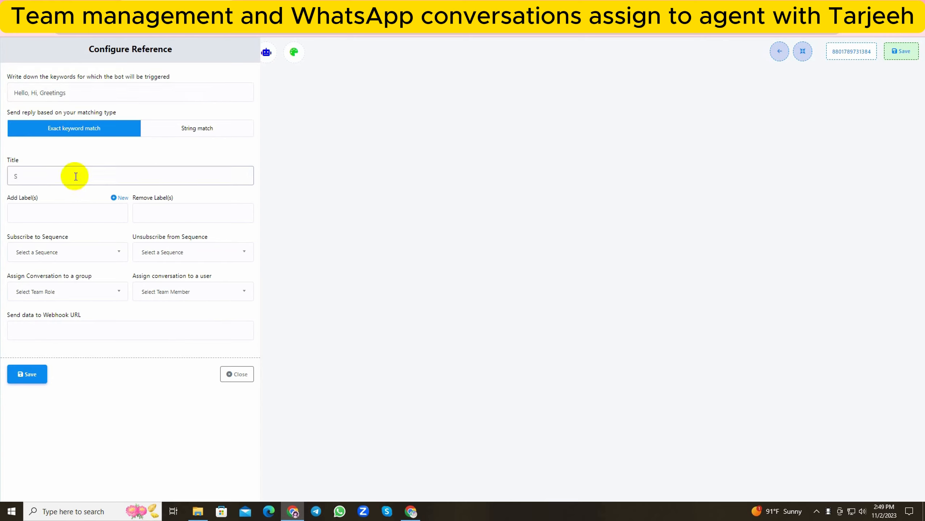
pyautogui.write('opport')
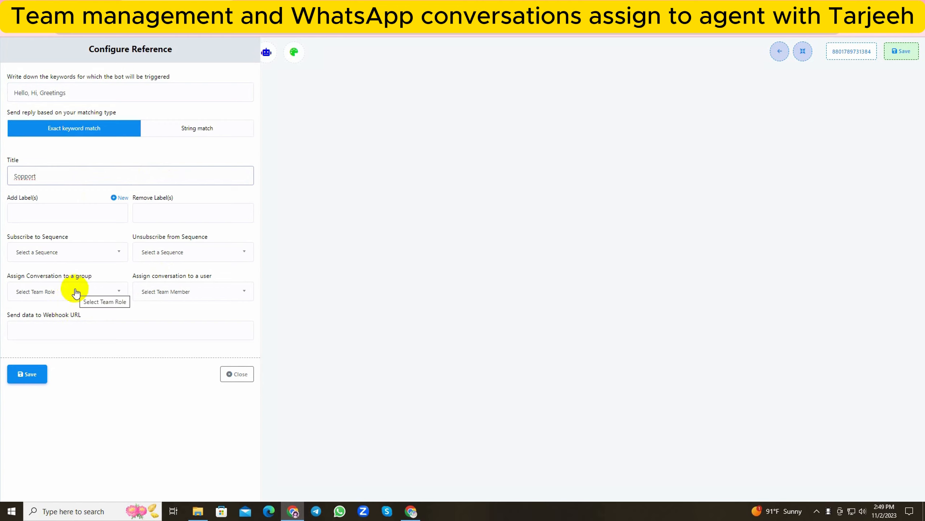
# Look through the team roles and team members available for conversation assignment without choosing any, and save the start block's configuration.
pyautogui.click(76, 292)
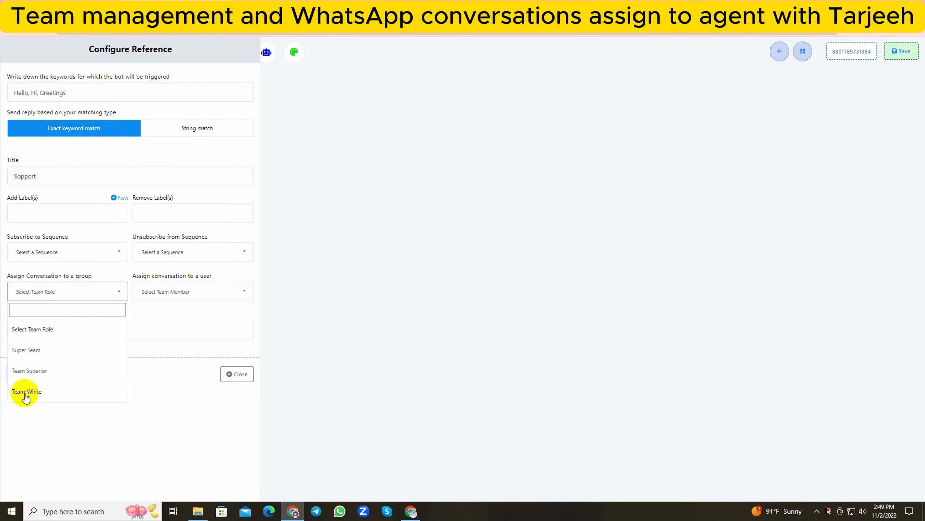
pyautogui.click(158, 290)
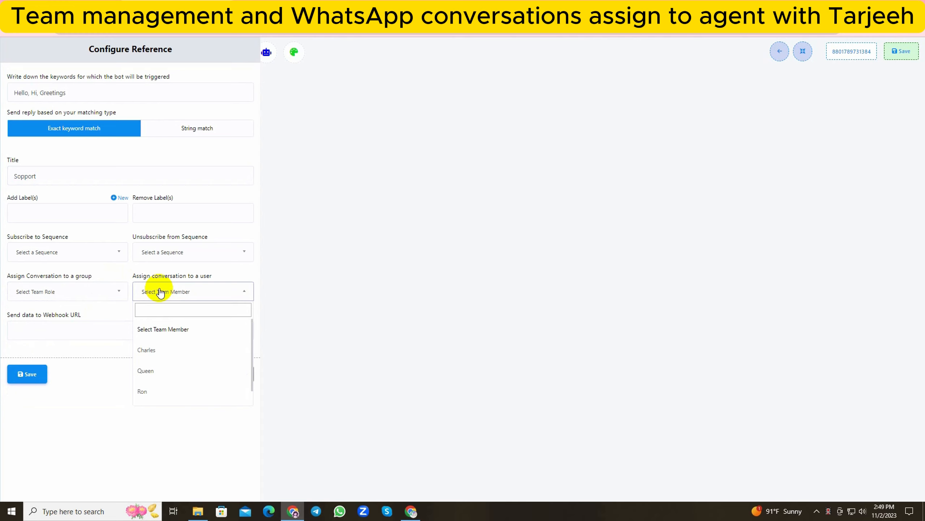
pyautogui.scroll(-1, 163, 372)
pyautogui.scroll(1, 157, 393)
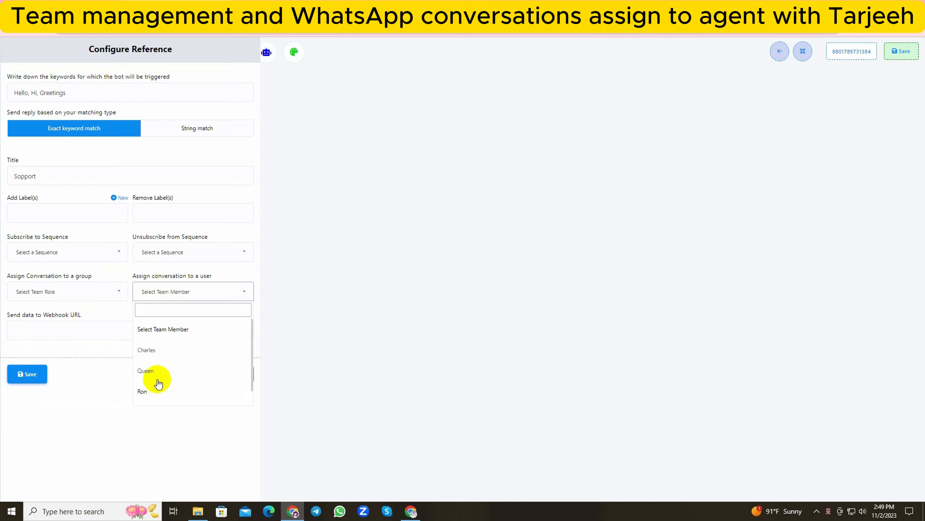
pyautogui.scroll(-1, 164, 383)
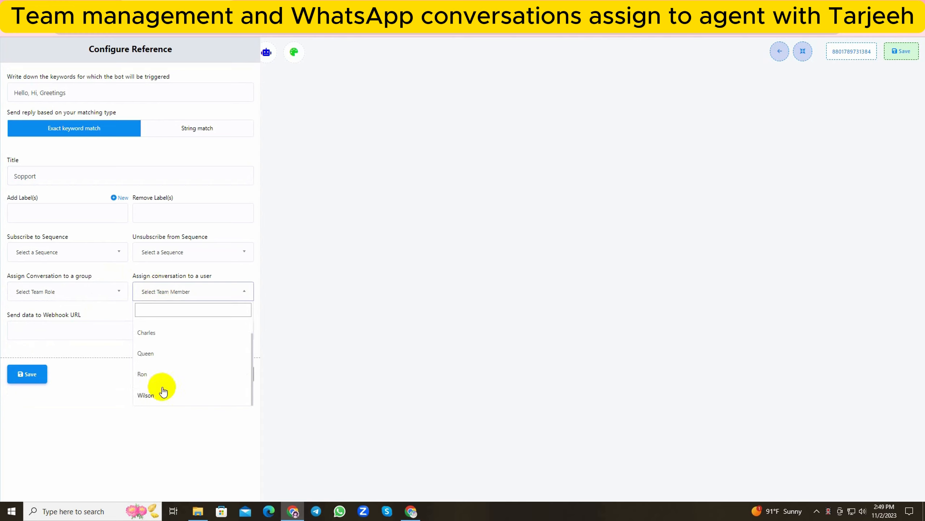
pyautogui.click(166, 295)
pyautogui.click(32, 378)
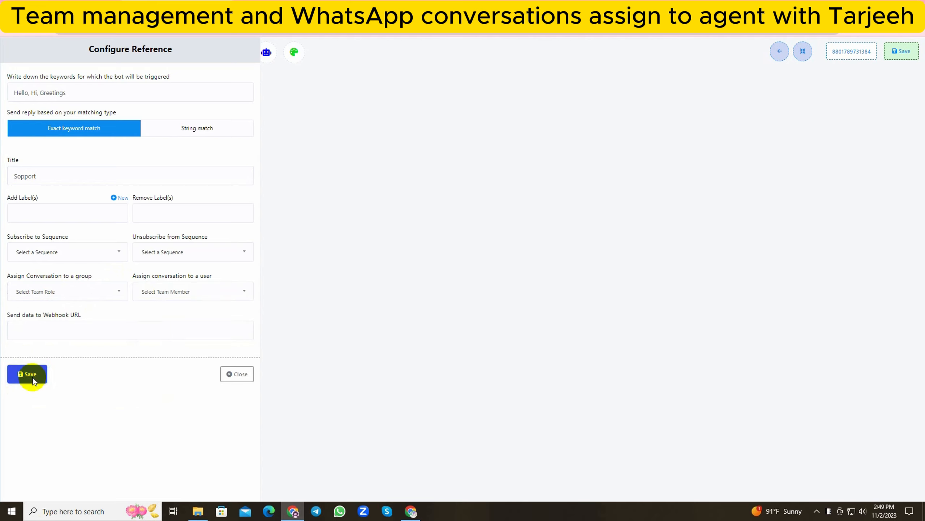
# Connect a Text block to the start block, saying "Hi, Welcome to Gadget Hunt! We are passionate about bringing you the latest & greatest in tech!".
pyautogui.moveTo(199, 216); pyautogui.dragTo(244, 169)
pyautogui.click(288, 170)
pyautogui.click(331, 223)
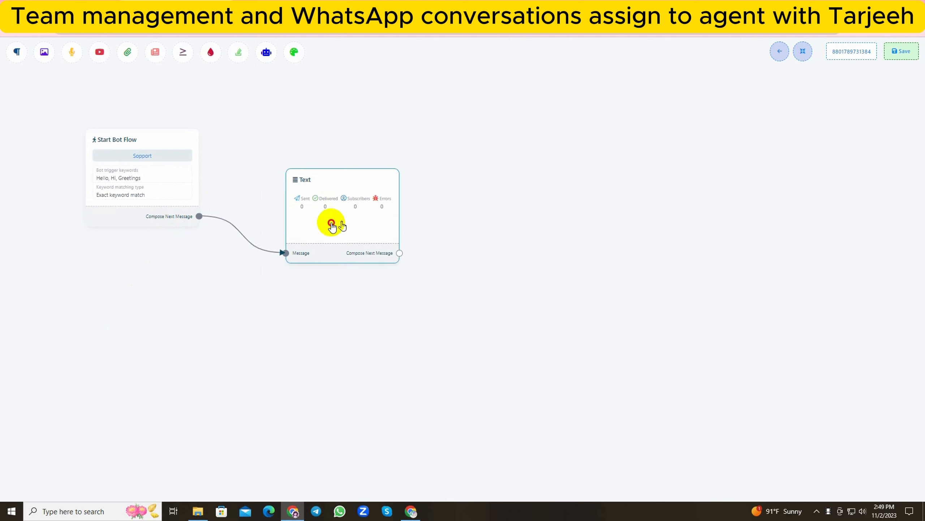
pyautogui.click(104, 121)
pyautogui.write('Hi, We')
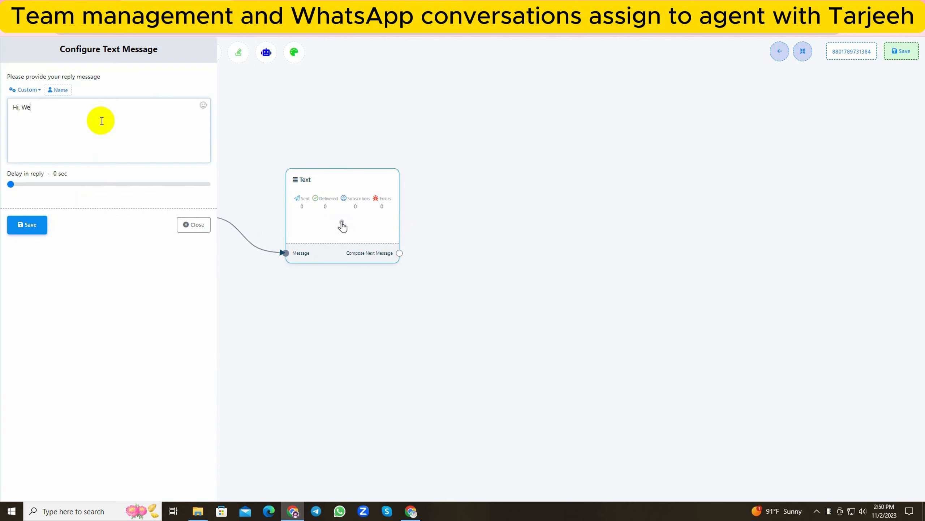
pyautogui.write('lcome to Gadget Hunt! We are passionate')
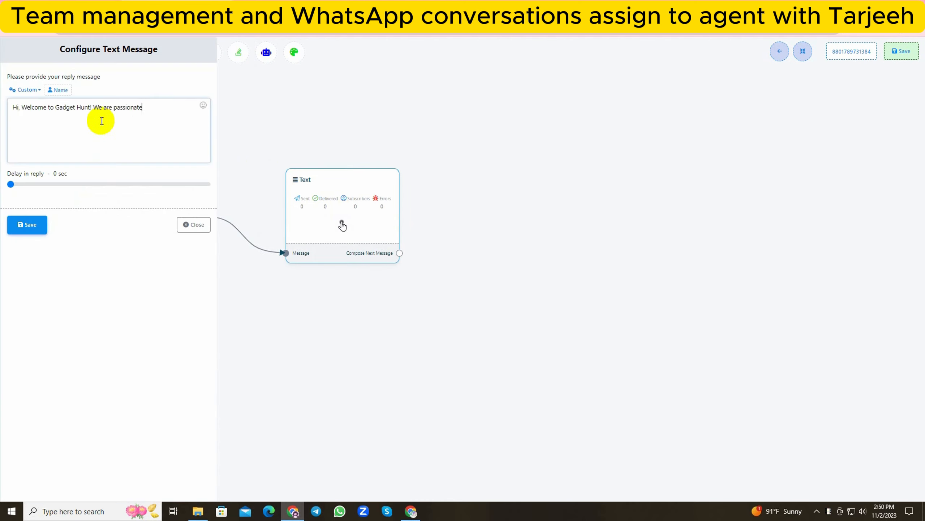
pyautogui.write(' about bringing you the latest & greatest in tech!')
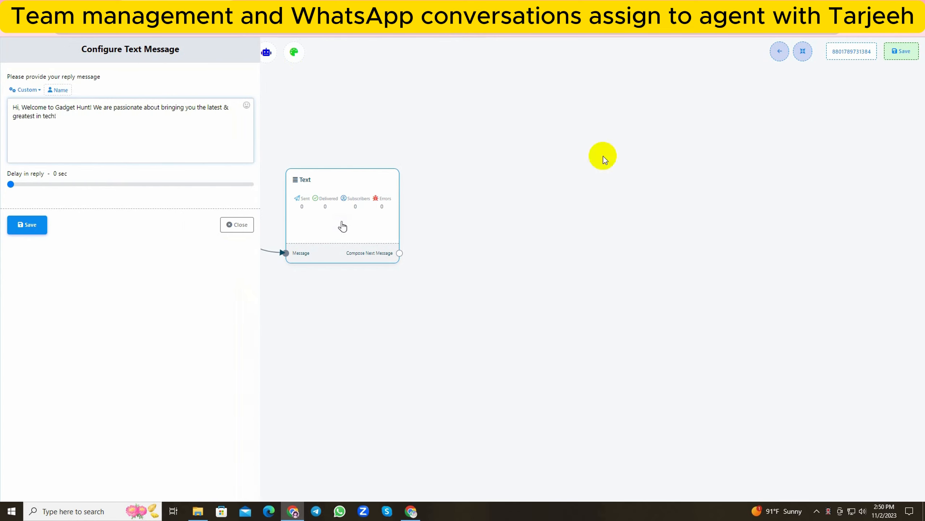
pyautogui.click(25, 225)
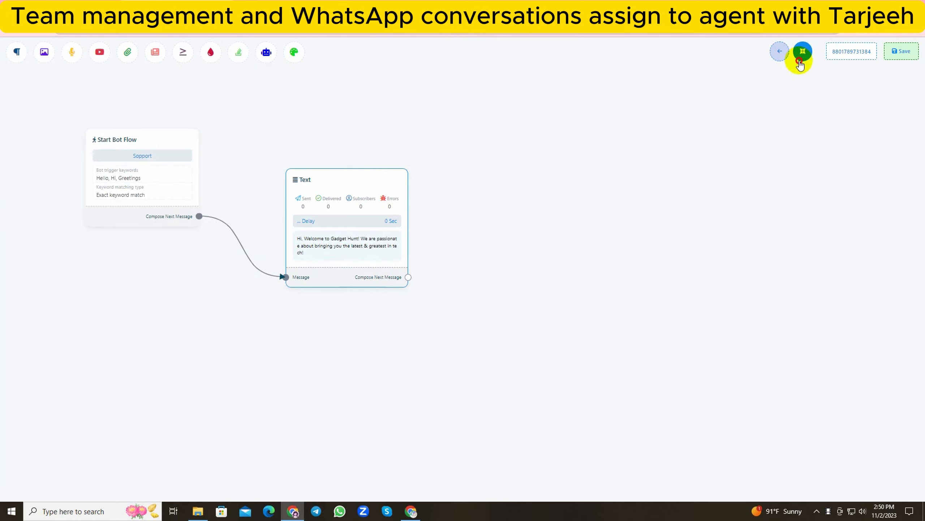
# Tidy the flow layout and connect an Interactive block after the text message with the body "How can we assist you today?".
pyautogui.click(802, 51)
pyautogui.moveTo(295, 248); pyautogui.dragTo(419, 192)
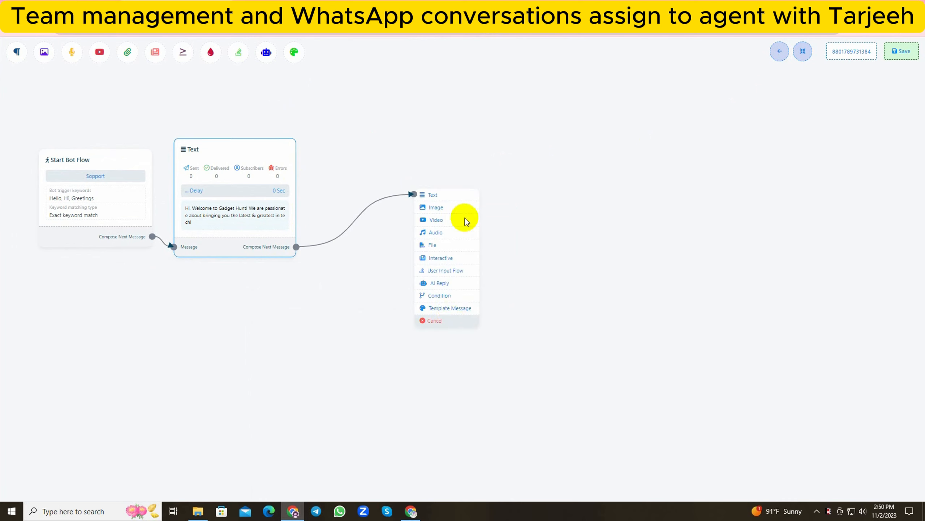
pyautogui.click(434, 250)
pyautogui.click(365, 200)
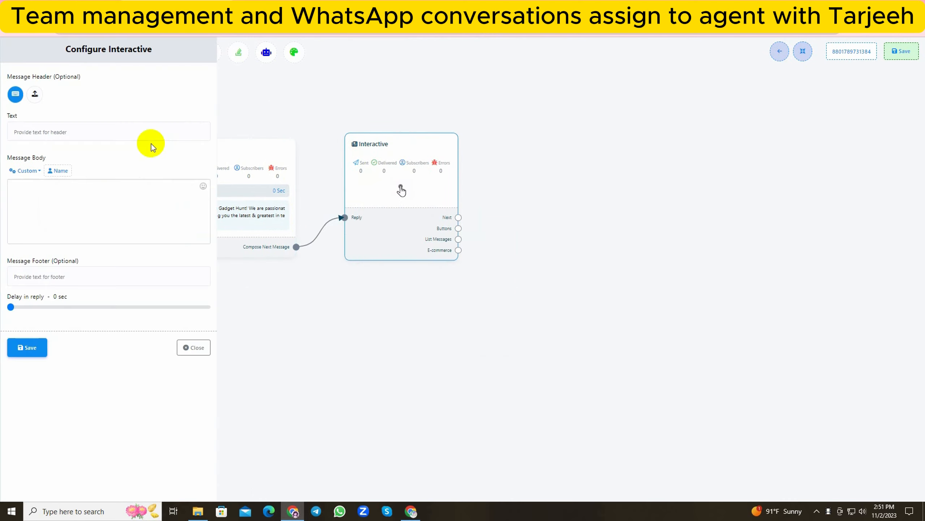
pyautogui.click(92, 193)
pyautogui.write('How can we assist you today?')
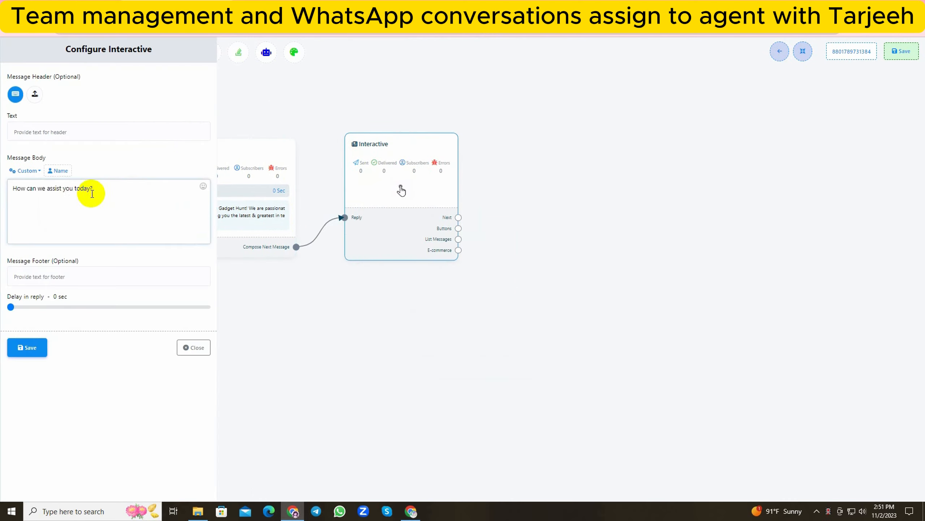
pyautogui.click(38, 347)
# Attach three Button blocks to the Interactive block's Buttons output and auto-arrange the flow.
pyautogui.moveTo(468, 236); pyautogui.dragTo(528, 187)
pyautogui.moveTo(519, 307); pyautogui.dragTo(399, 288)
pyautogui.rightClick(446, 231)
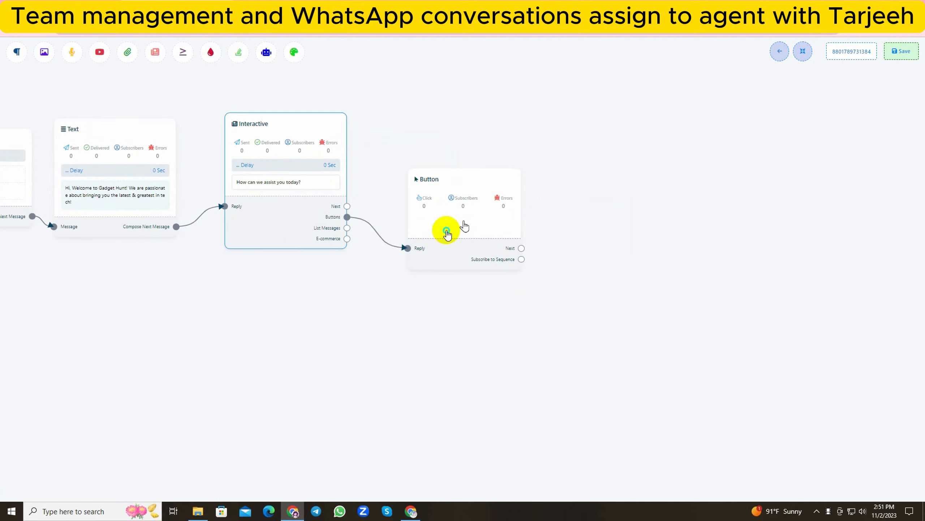
pyautogui.click(464, 254)
pyautogui.moveTo(466, 252); pyautogui.dragTo(455, 350)
pyautogui.moveTo(473, 213); pyautogui.dragTo(492, 161)
pyautogui.moveTo(347, 216)
pyautogui.mouseDown()
pyautogui.moveTo(399, 352)
pyautogui.moveTo(461, 247)
pyautogui.mouseUp()
pyautogui.click(802, 51)
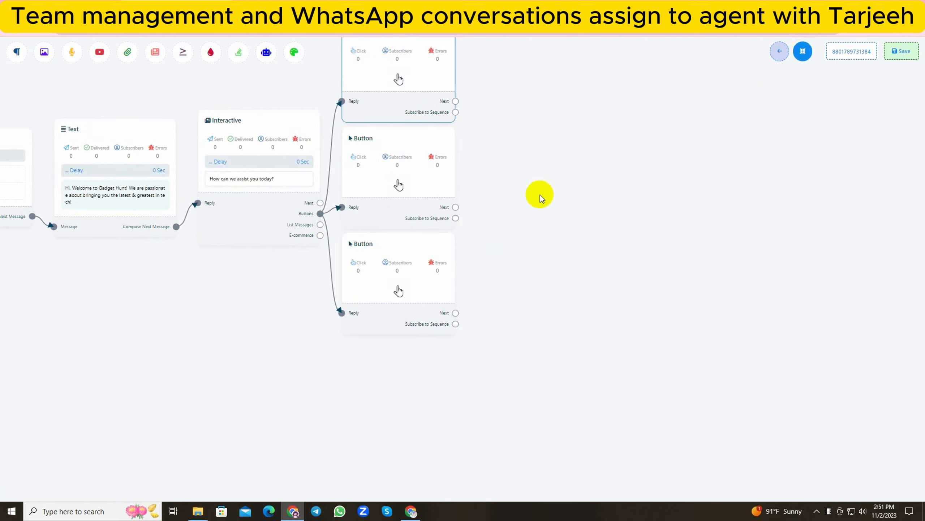
# Delete the lowest Button block and space the remaining two above and below the Interactive block's output.
pyautogui.moveTo(472, 212); pyautogui.dragTo(519, 294)
pyautogui.rightClick(437, 376)
pyautogui.click(438, 379)
pyautogui.moveTo(441, 267); pyautogui.dragTo(432, 327)
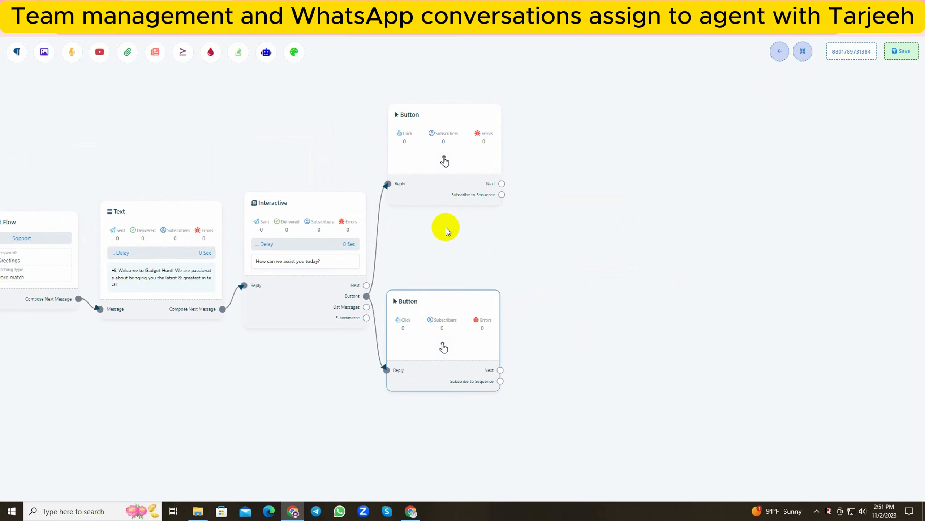
pyautogui.moveTo(441, 178); pyautogui.dragTo(441, 207)
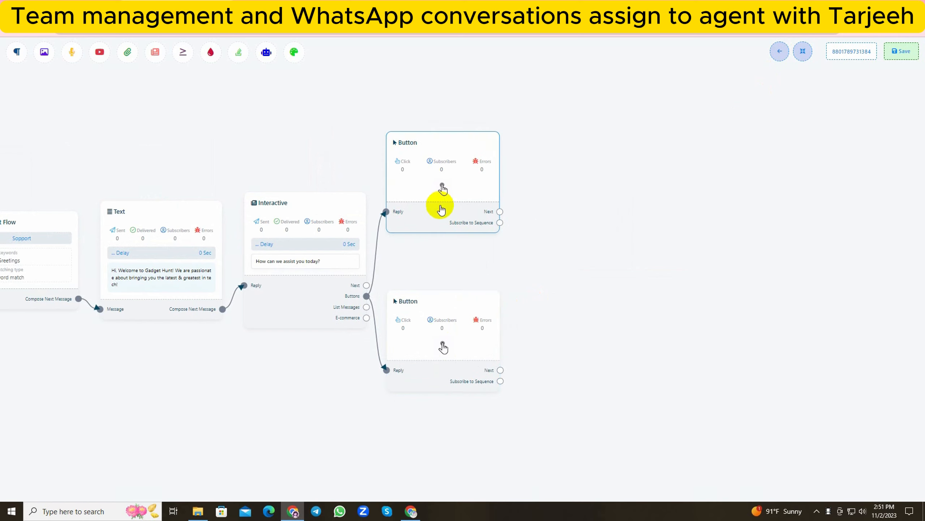
# Name the upper button "Product Deatils", set its action to Send Message and save it.
pyautogui.click(438, 200)
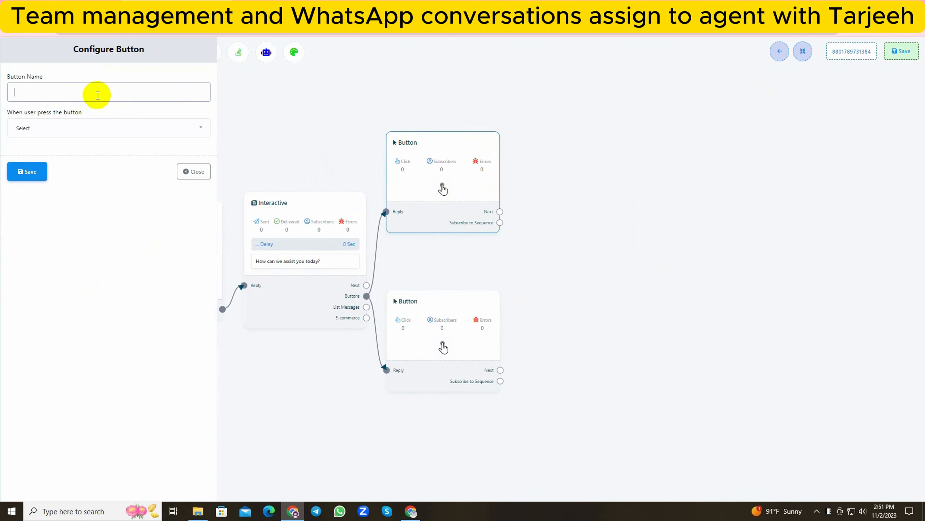
pyautogui.write('Product Deatils')
pyautogui.click(87, 128)
pyautogui.click(44, 184)
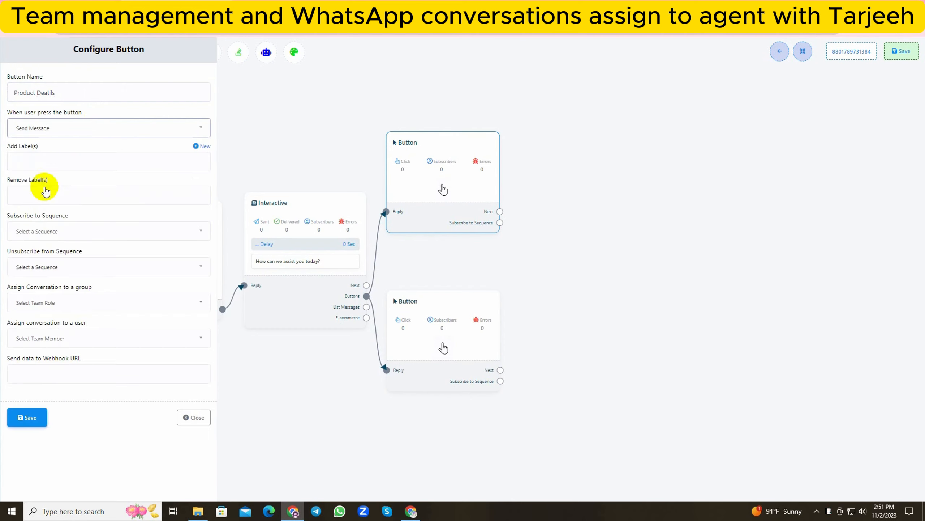
pyautogui.click(39, 419)
# Name the lower button "Human Assistance" and set its action to Send Message.
pyautogui.click(455, 310)
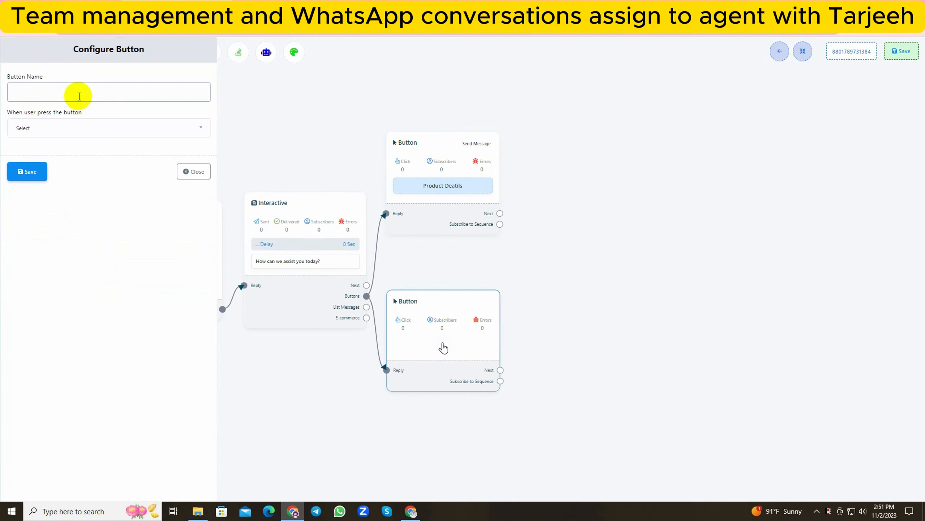
pyautogui.write('Human Assistance')
pyautogui.click(77, 127)
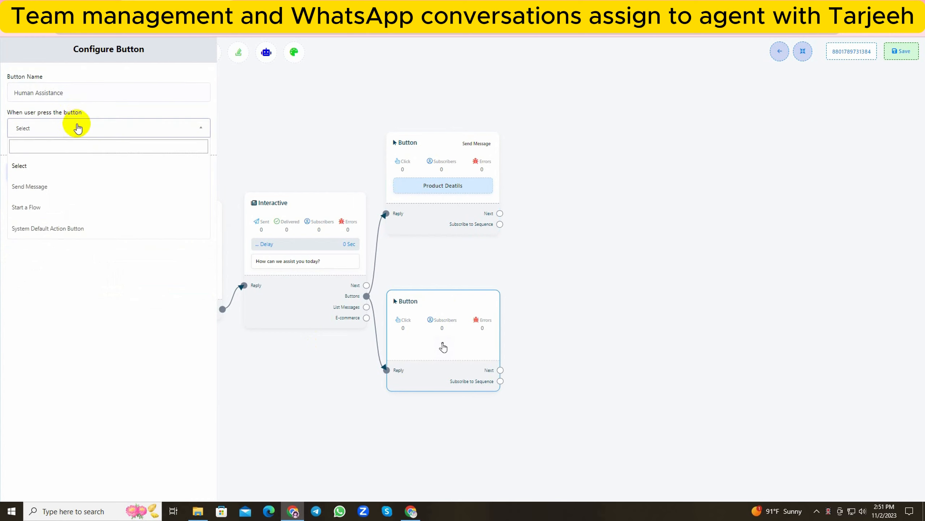
pyautogui.click(46, 186)
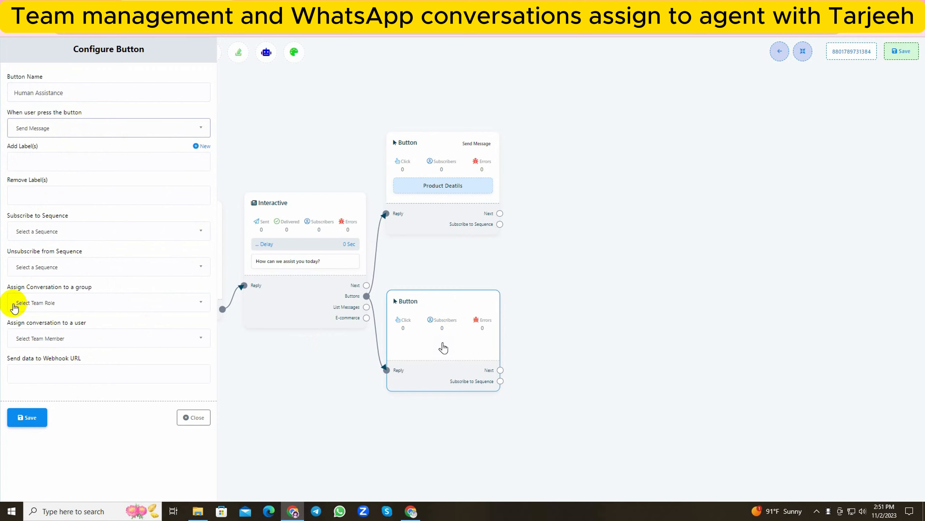
# Assign the Human Assistance button's conversations to the second listed team member and save the button settings.
pyautogui.moveTo(7, 286); pyautogui.dragTo(81, 317)
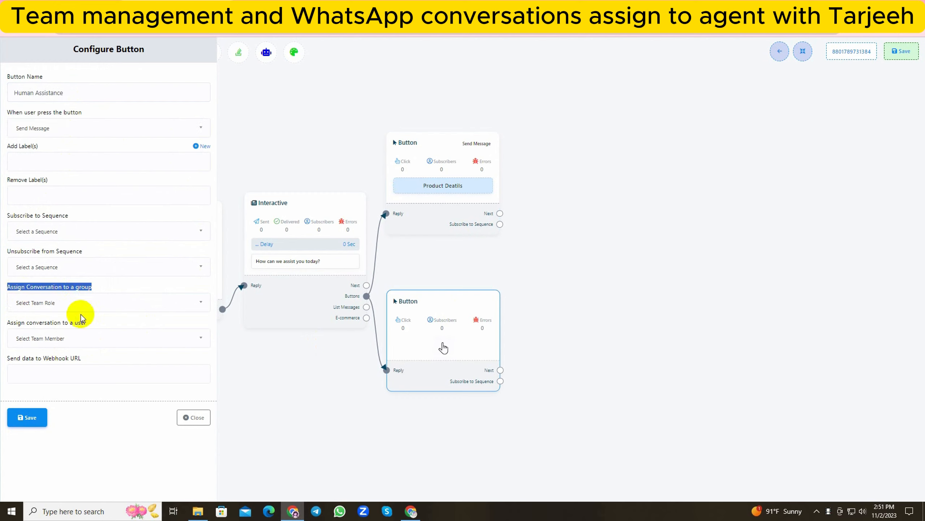
pyautogui.moveTo(6, 322); pyautogui.dragTo(90, 327)
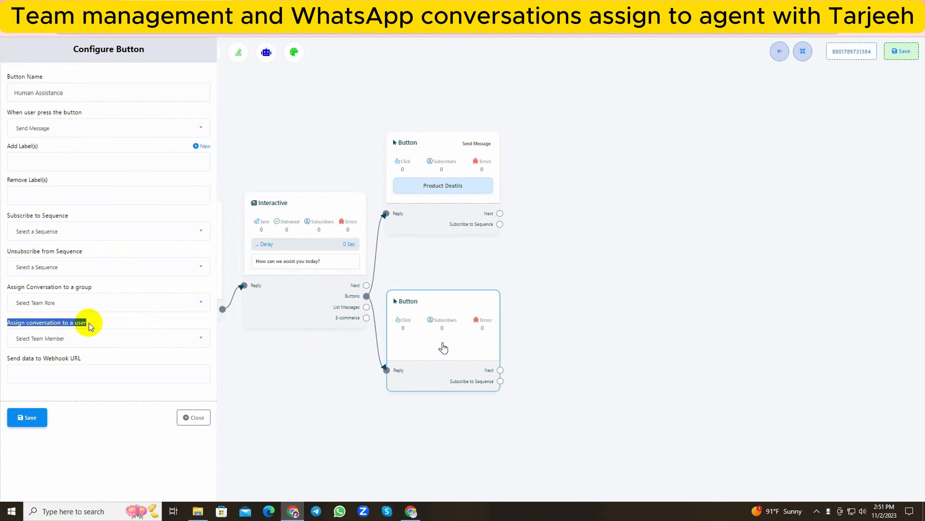
pyautogui.click(90, 327)
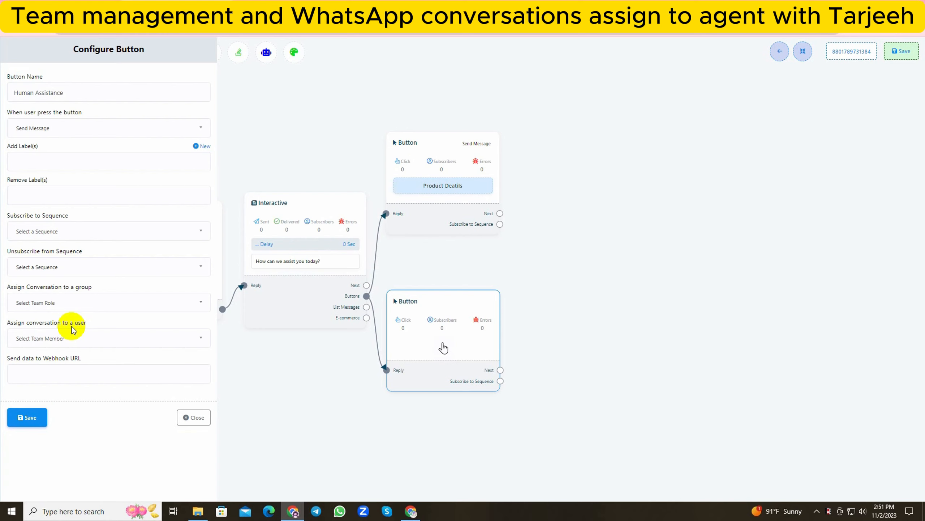
pyautogui.click(88, 337)
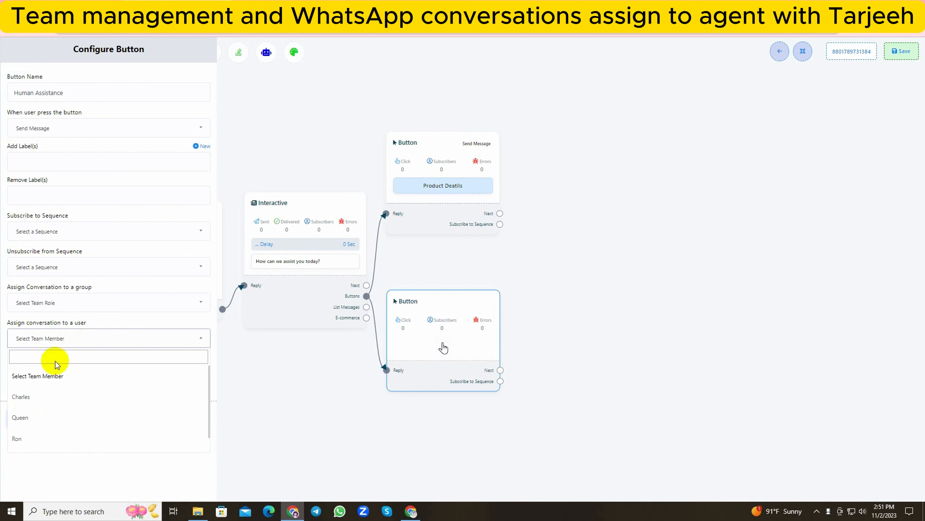
pyautogui.click(29, 407)
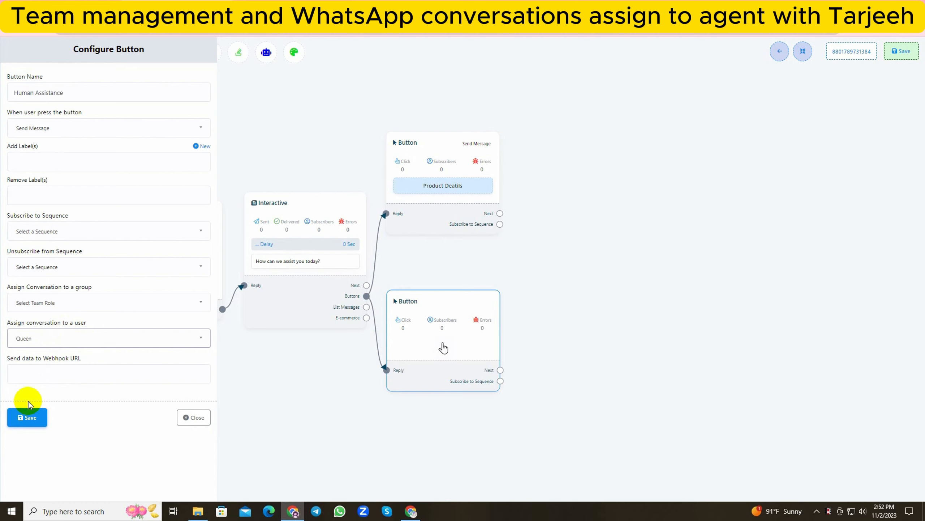
pyautogui.click(27, 418)
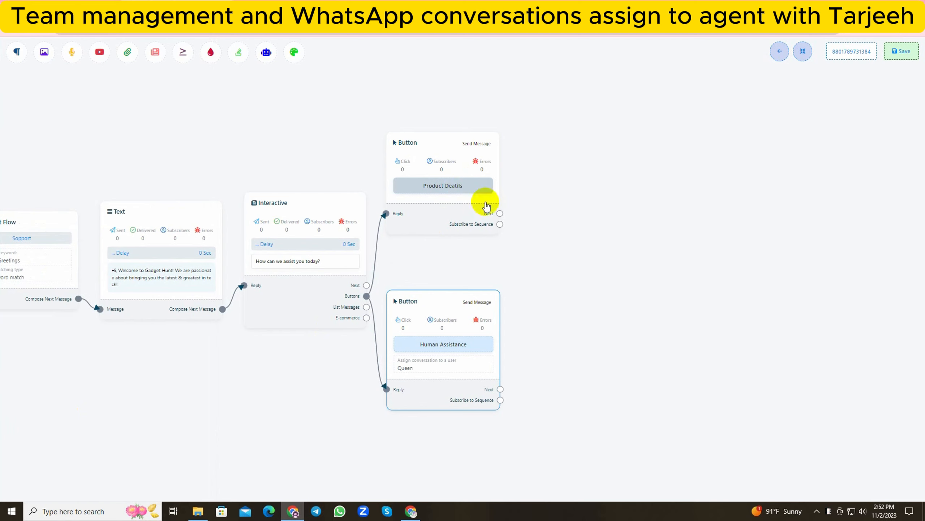
# Attach a Text block to the Product Deatils button's Next output with the message "Sure! Here is a file containing all our product details!" and save it.
pyautogui.moveTo(499, 213); pyautogui.dragTo(566, 193)
pyautogui.click(571, 196)
pyautogui.moveTo(612, 247); pyautogui.dragTo(584, 187)
pyautogui.click(605, 197)
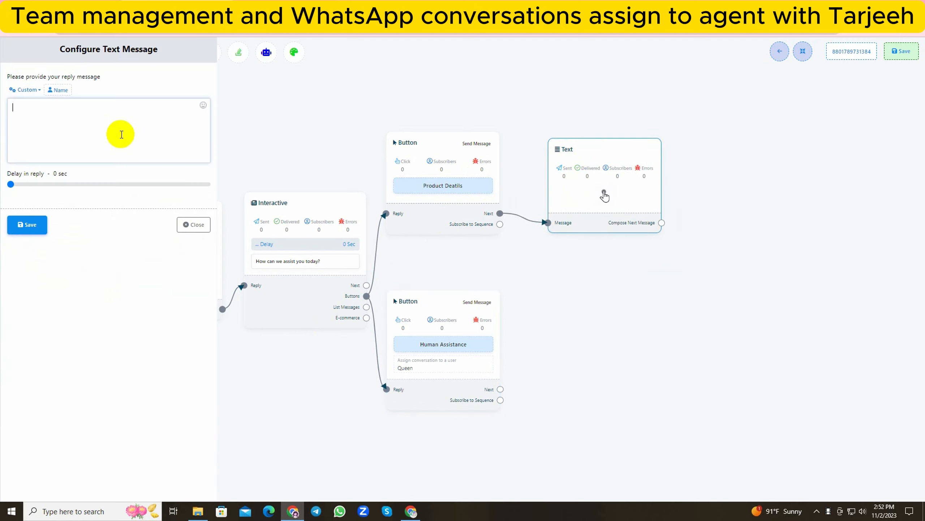
pyautogui.write('Sure! Here is a file containing all our product details!')
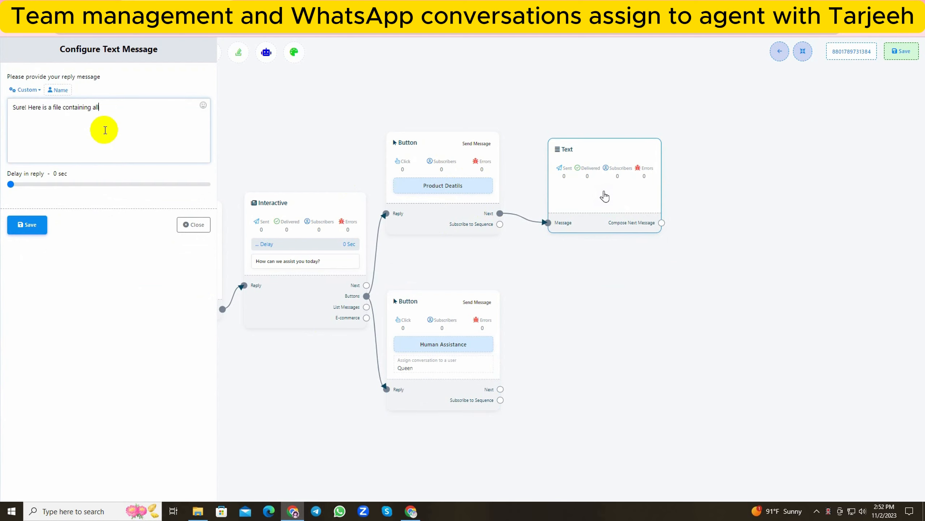
pyautogui.click(21, 231)
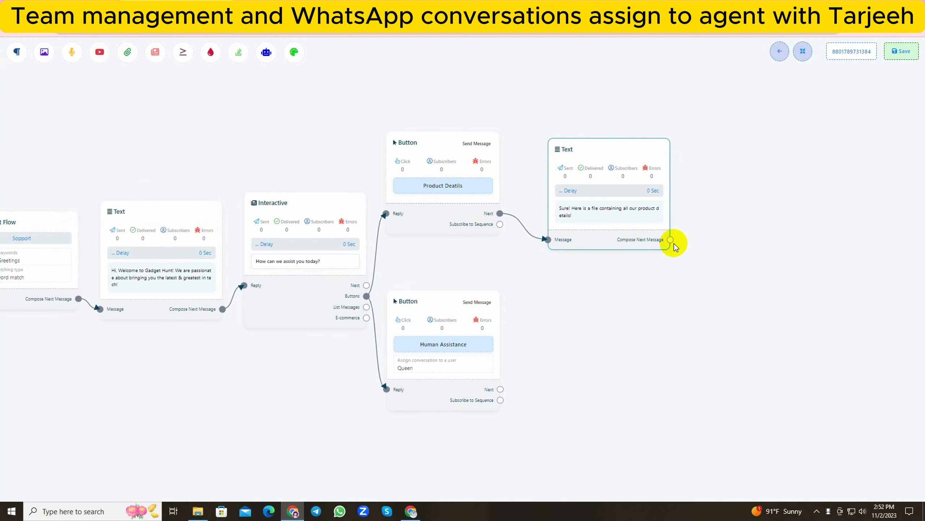
# Attach a File block after the product details message, upload pdf.xlsx to it, save it and auto-arrange the flow.
pyautogui.moveTo(670, 239); pyautogui.dragTo(780, 223)
pyautogui.click(800, 274)
pyautogui.moveTo(821, 310); pyautogui.dragTo(729, 242)
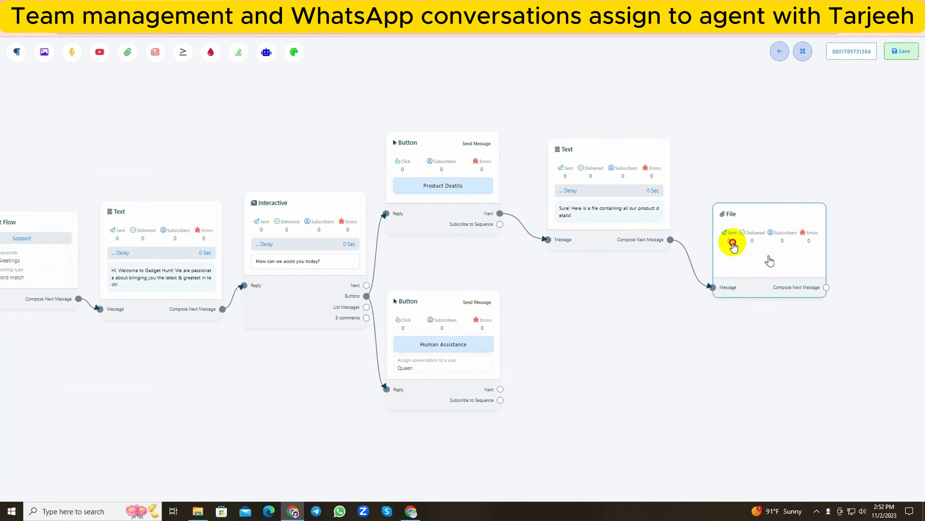
pyautogui.click(729, 242)
pyautogui.click(125, 147)
pyautogui.click(247, 215)
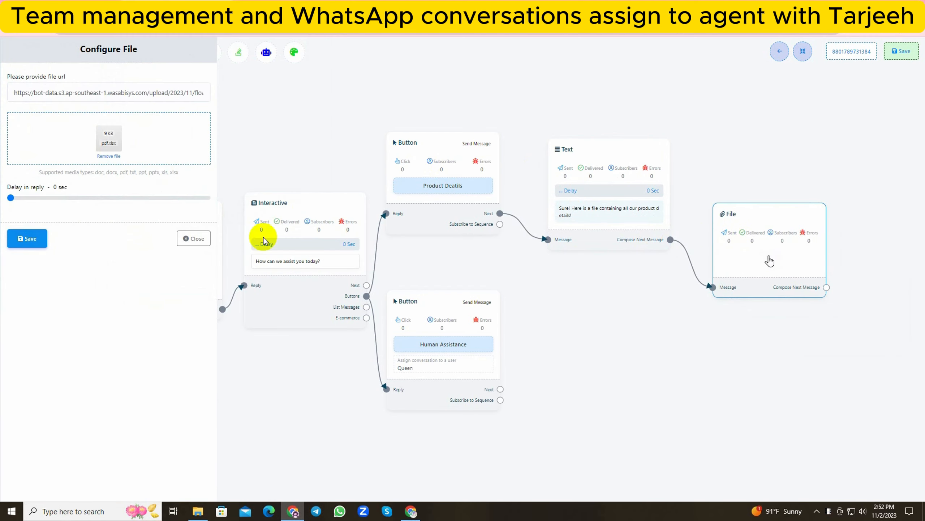
pyautogui.click(27, 238)
pyautogui.click(805, 49)
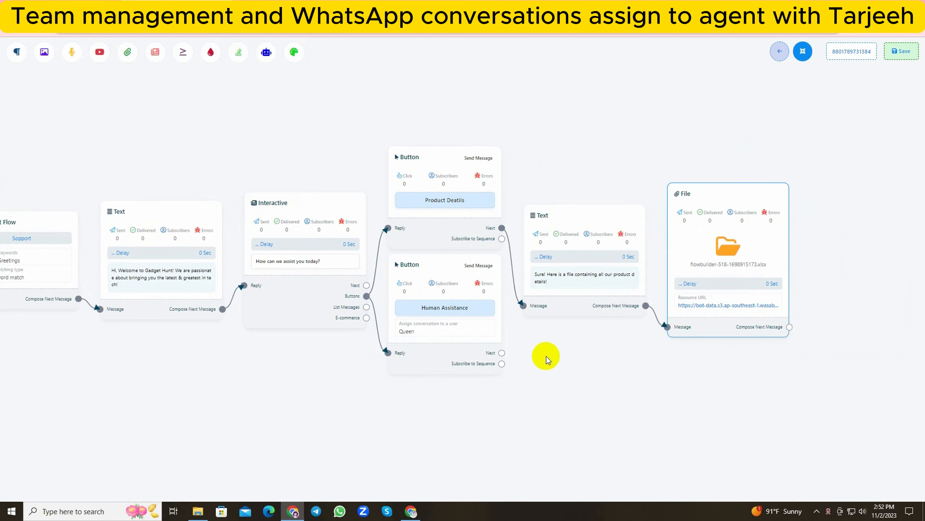
# Move the Human Assistance button block lower and attach a Text block to its Next output.
pyautogui.moveTo(546, 356); pyautogui.dragTo(497, 248)
pyautogui.moveTo(430, 249); pyautogui.dragTo(433, 293)
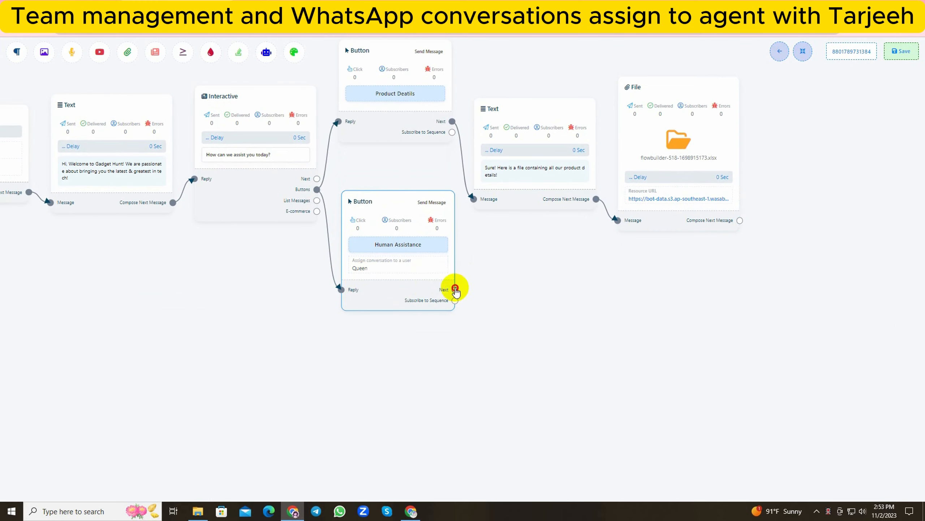
pyautogui.moveTo(455, 289); pyautogui.dragTo(506, 284)
pyautogui.click(544, 285)
pyautogui.moveTo(599, 327); pyautogui.dragTo(568, 314)
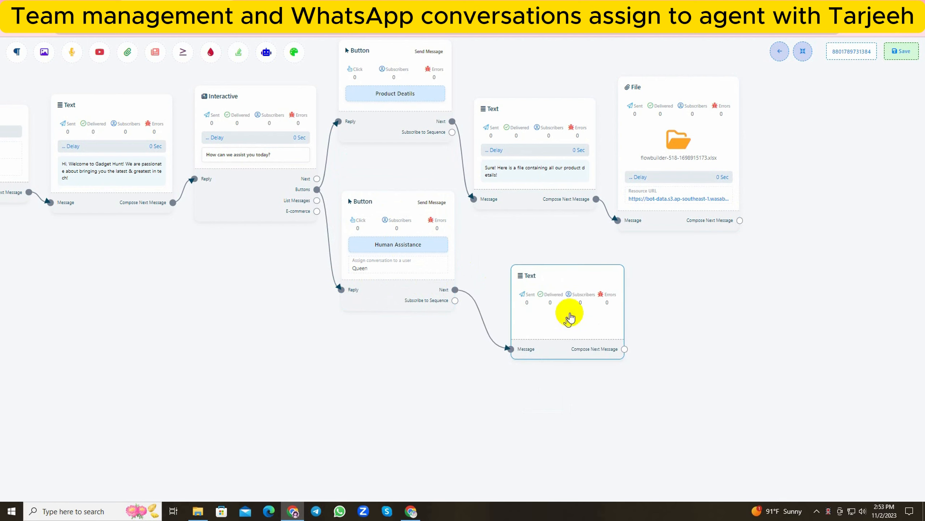
# Set the new Text block's message to "Great! One of our human agents wil get in touch with you soon!", save it and auto-arrange the flow.
pyautogui.doubleClick(568, 321)
pyautogui.write('Great! ')
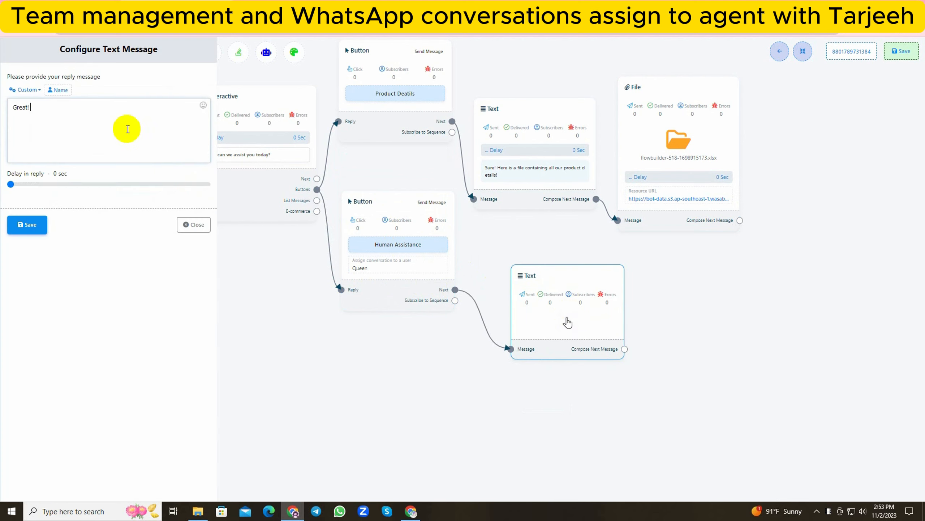
pyautogui.write('One of our human agents wil get in touch with you soon!')
pyautogui.click(27, 224)
pyautogui.click(803, 54)
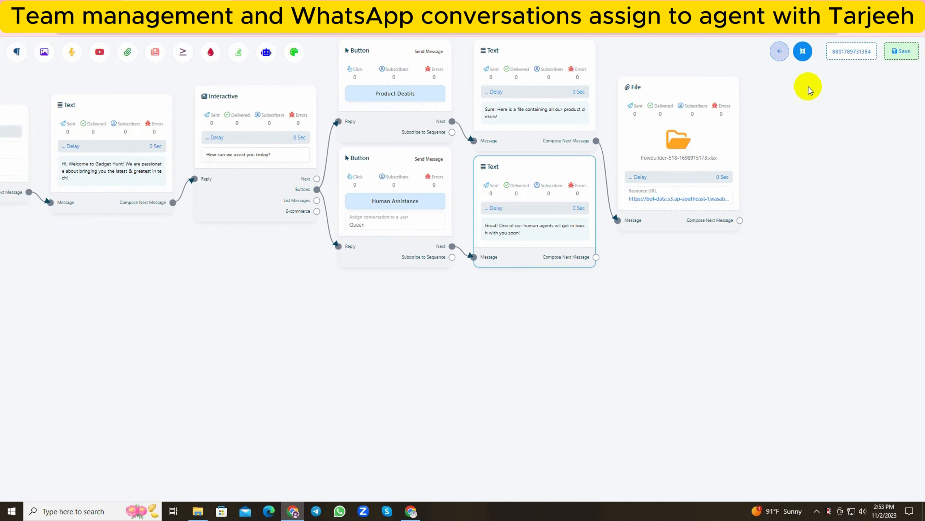
# Save the completed bot flow and leave the flow builder.
pyautogui.moveTo(305, 337); pyautogui.dragTo(360, 441)
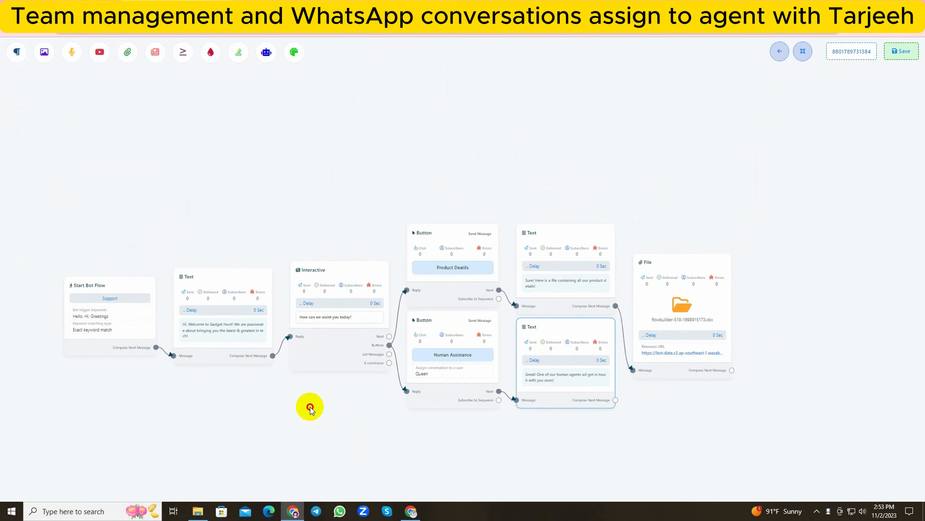
pyautogui.moveTo(310, 408); pyautogui.dragTo(332, 279)
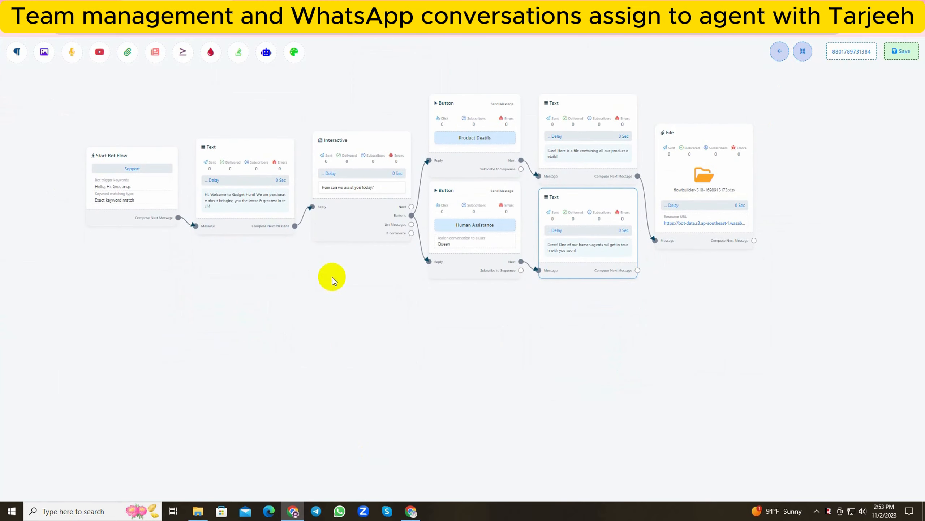
pyautogui.click(897, 54)
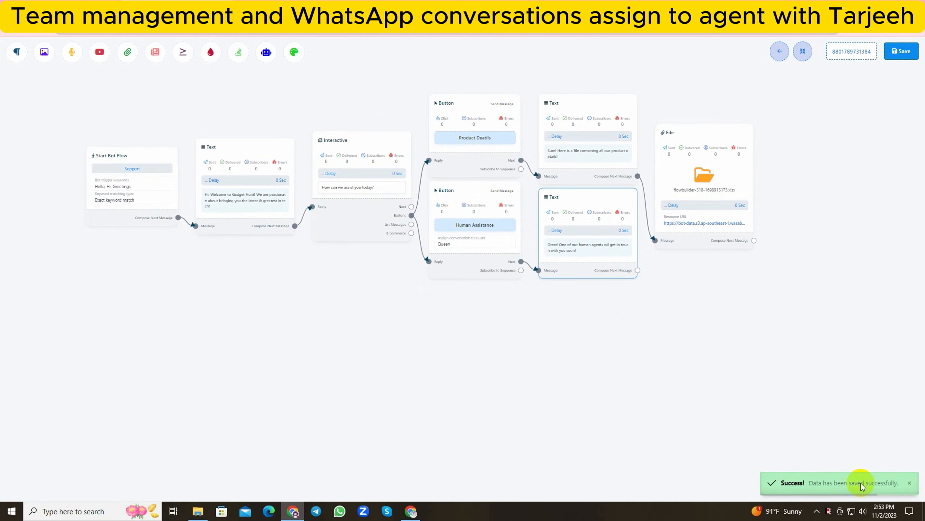
pyautogui.click(779, 51)
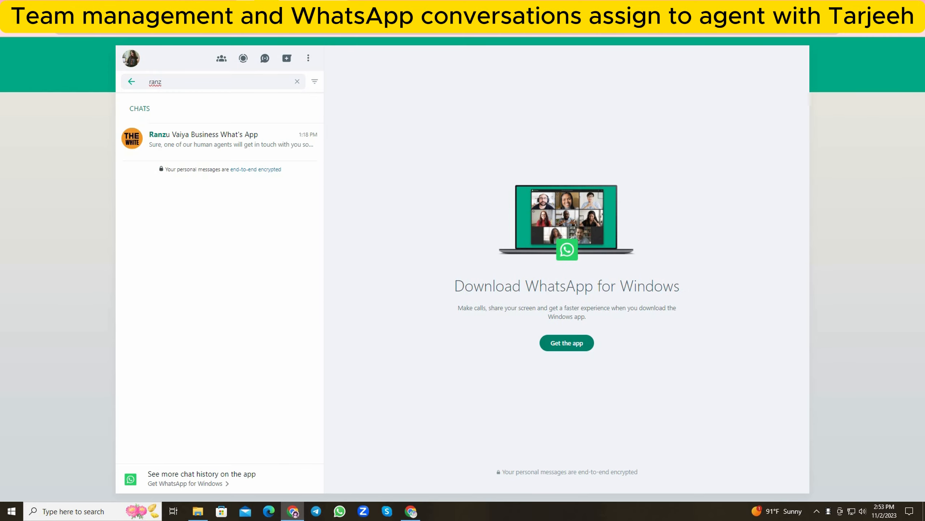
# In WhatsApp Web, find the connected business account's chat and send it the message "Greetings".
pyautogui.write('u')
pyautogui.click(196, 137)
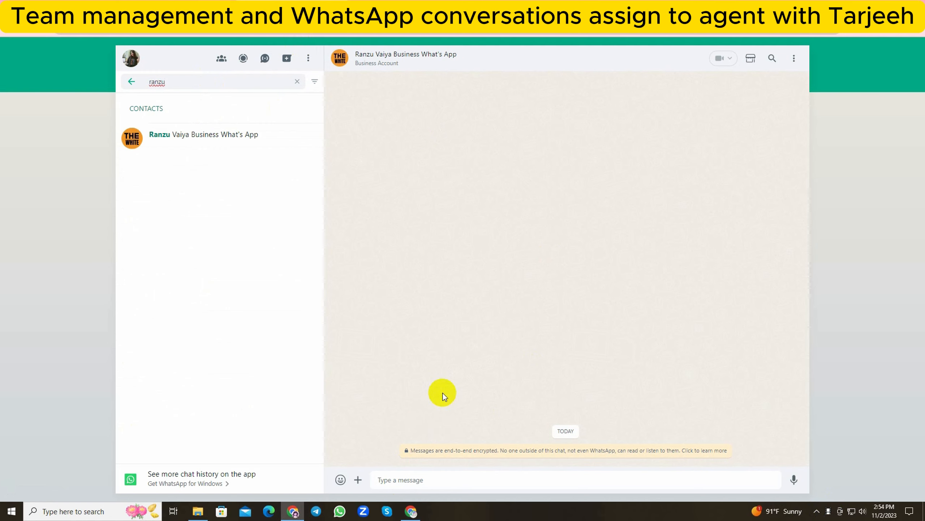
pyautogui.write('Greetings')
pyautogui.press('Return')
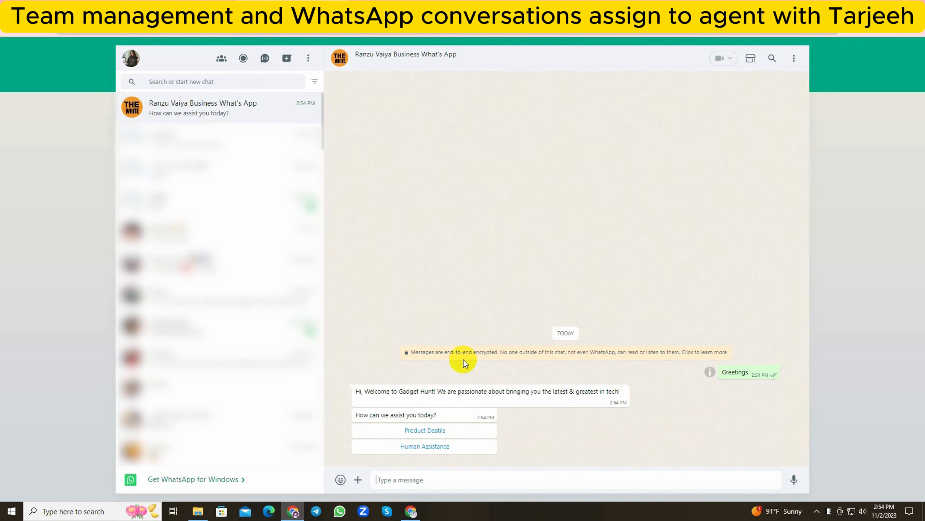
# Choose Human Assistance in the bot's reply and read the message it sends back.
pyautogui.click(425, 445)
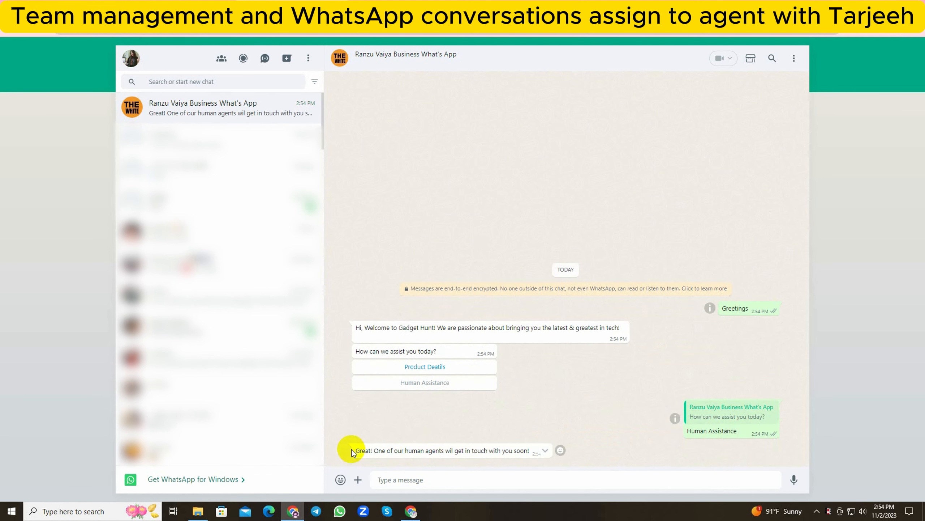
pyautogui.moveTo(352, 452); pyautogui.dragTo(539, 451)
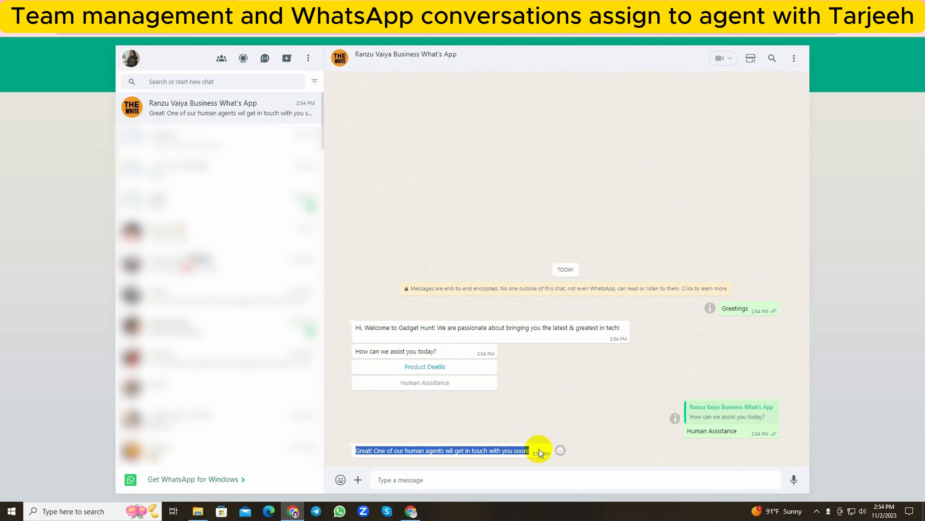
pyautogui.click(510, 452)
# In the other Tarjeeh browser window, check the test conversation's assigned agent among the agent's own WhatsApp live chats, and return to the dashboard.
pyautogui.click(411, 511)
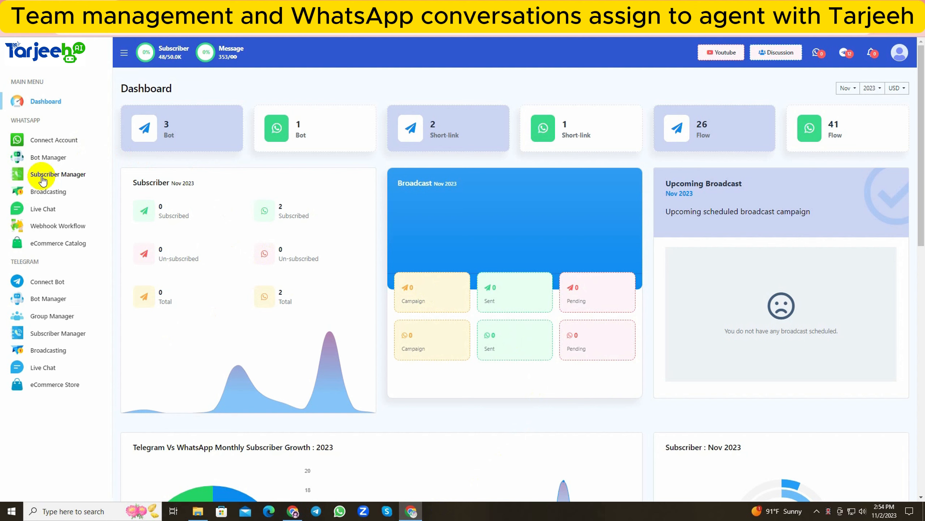
pyautogui.click(43, 209)
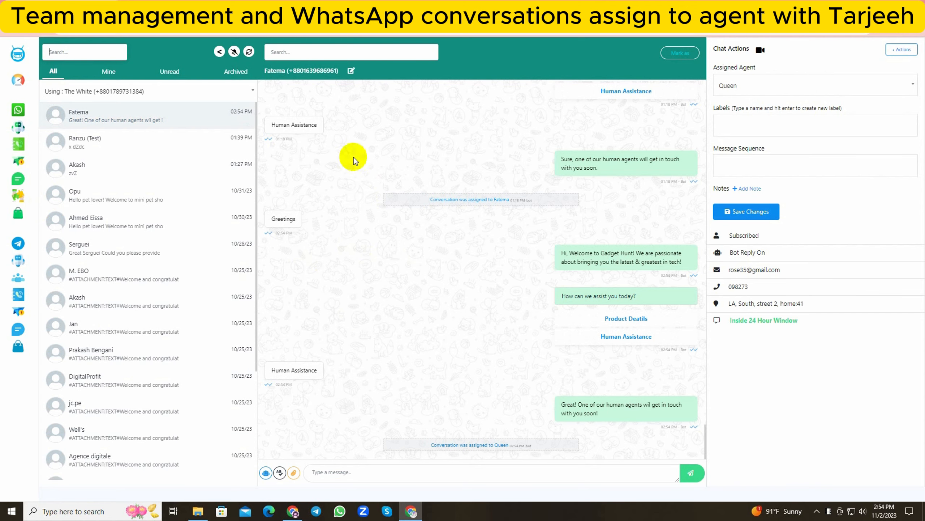
pyautogui.click(108, 72)
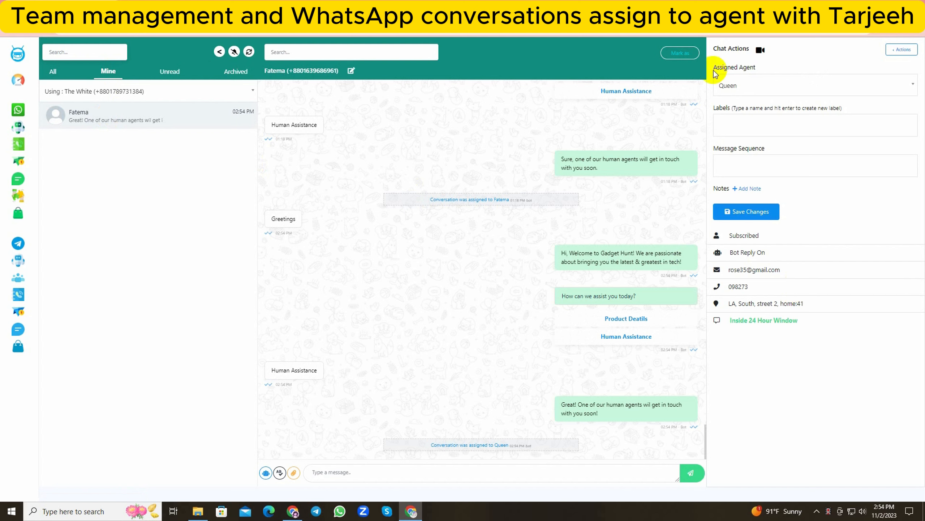
pyautogui.click(742, 84)
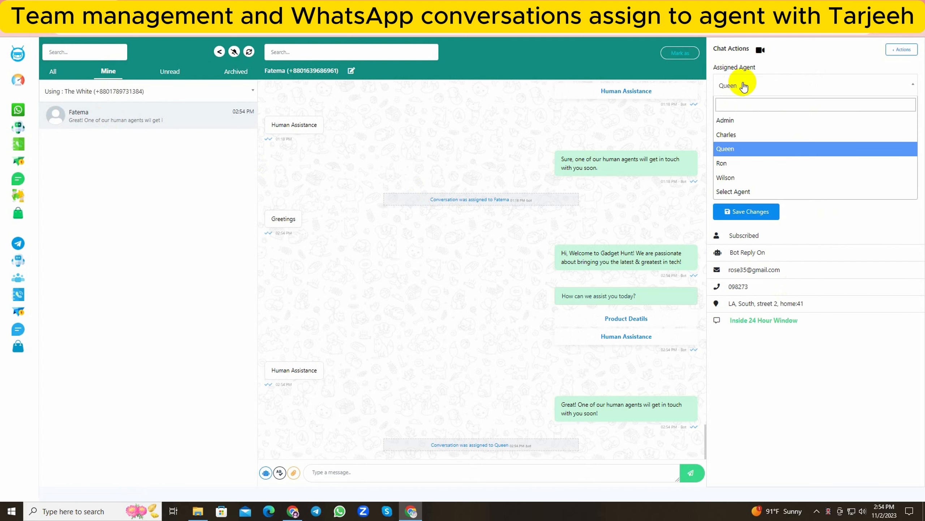
pyautogui.click(743, 87)
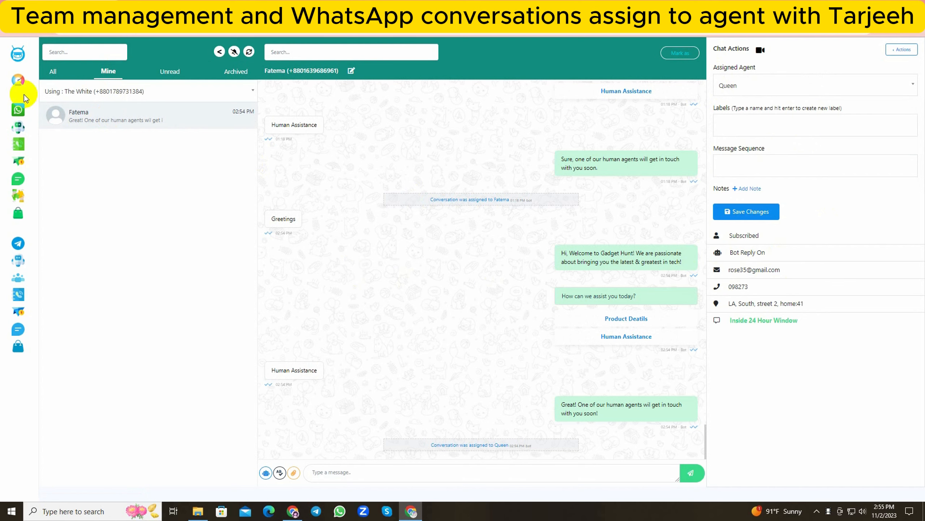
pyautogui.click(19, 81)
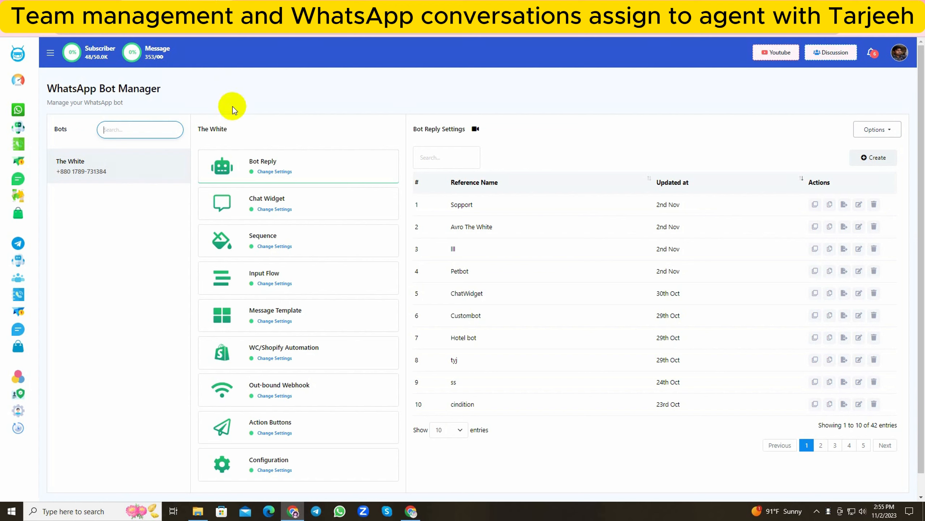
# Open the flow of The White bot's Chat with Human action button and open its Start Bot Flow block for configuration.
pyautogui.click(278, 431)
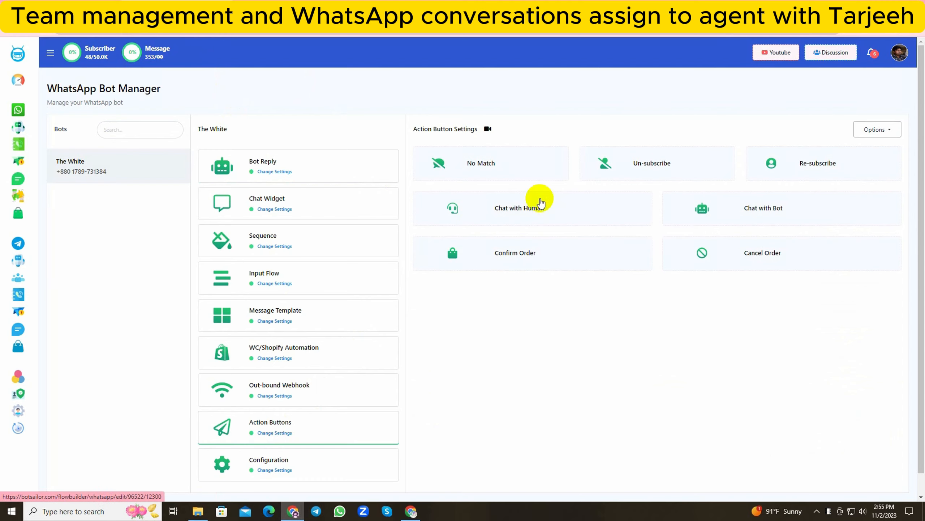
pyautogui.click(532, 208)
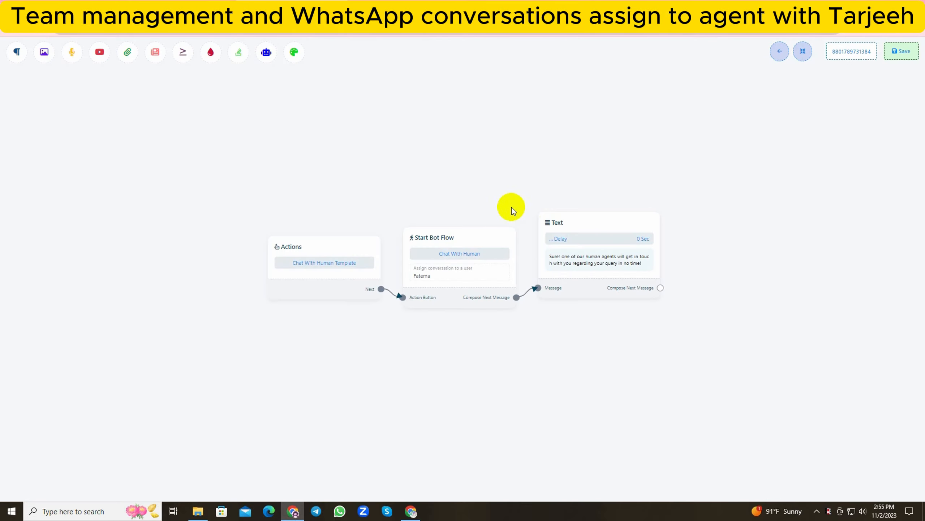
pyautogui.moveTo(492, 195); pyautogui.dragTo(348, 128)
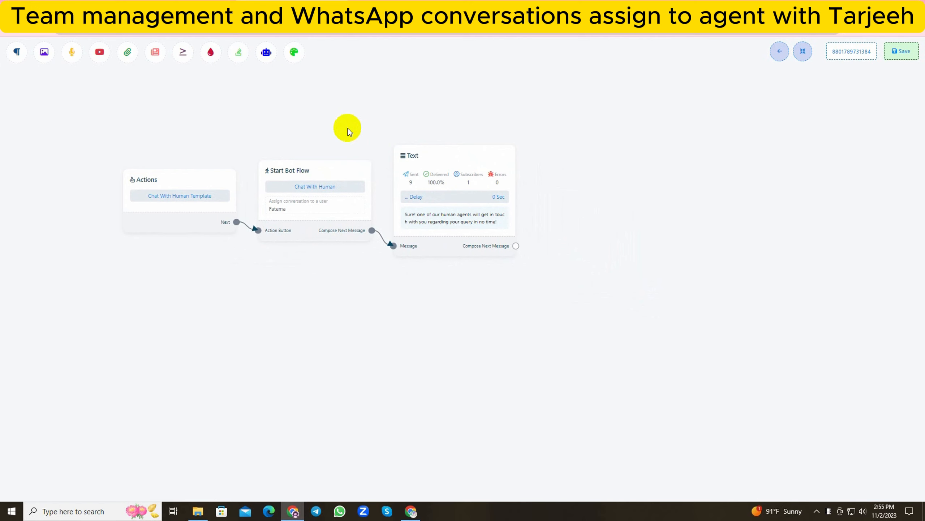
pyautogui.click(315, 203)
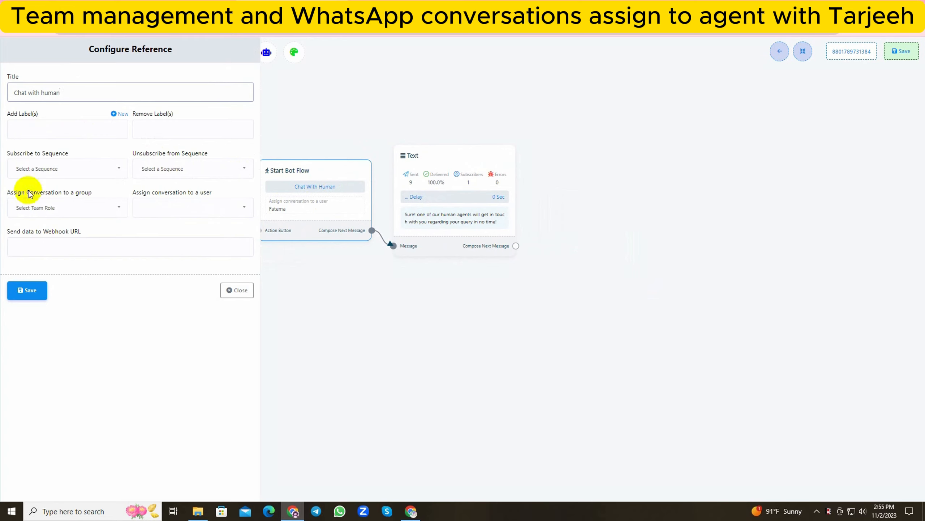
# Assign the Chat with human reference's conversations to the Team Superior group and save the Start Bot Flow block.
pyautogui.click(31, 208)
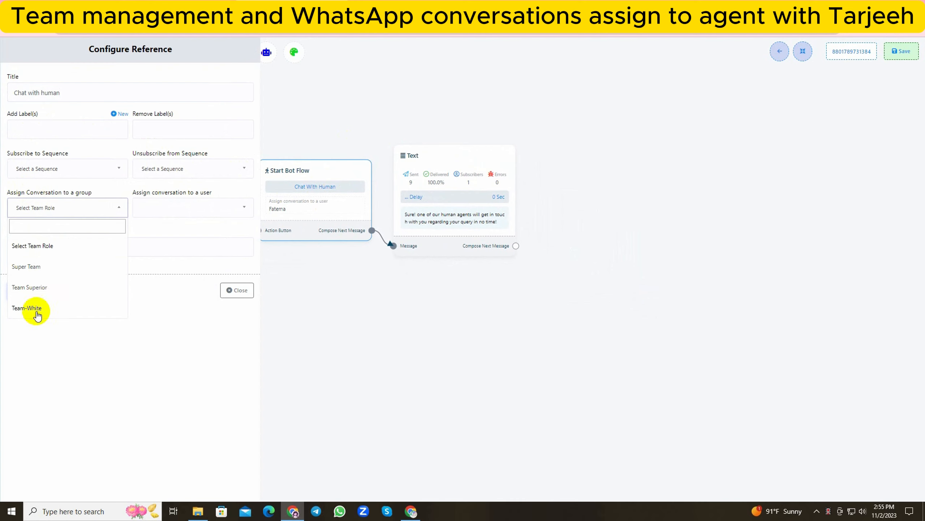
pyautogui.click(144, 208)
pyautogui.scroll(-1, 154, 314)
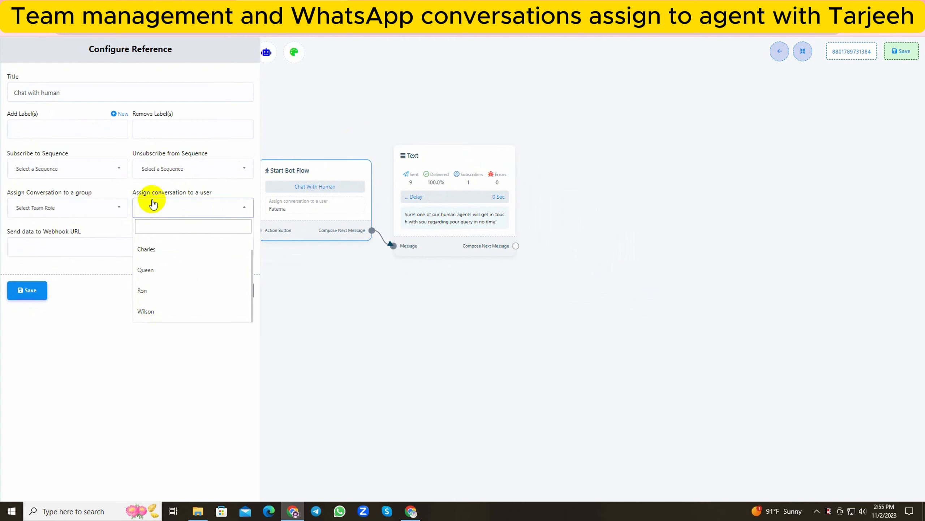
pyautogui.click(120, 209)
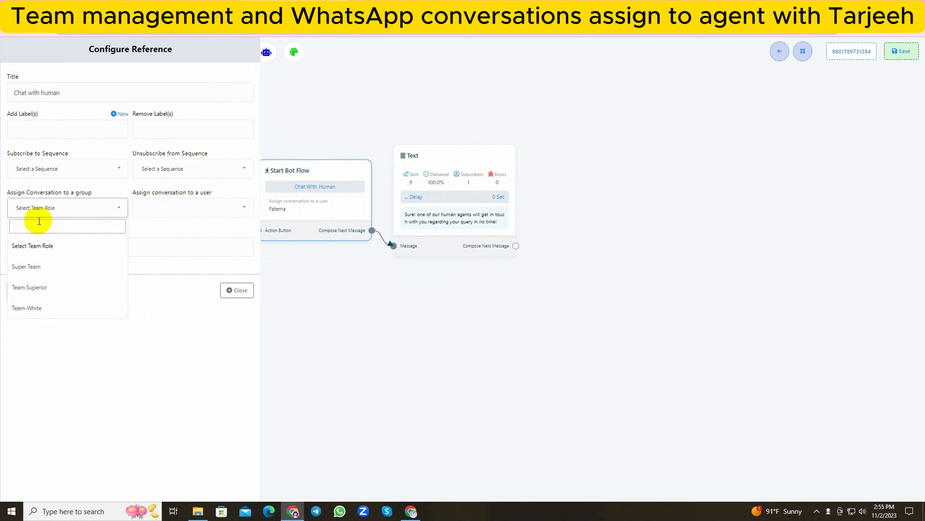
pyautogui.click(34, 288)
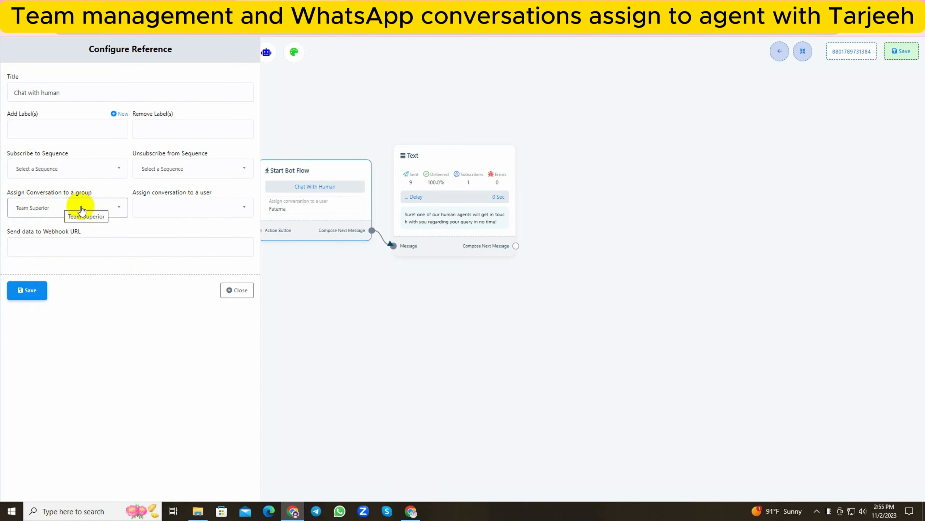
pyautogui.click(21, 299)
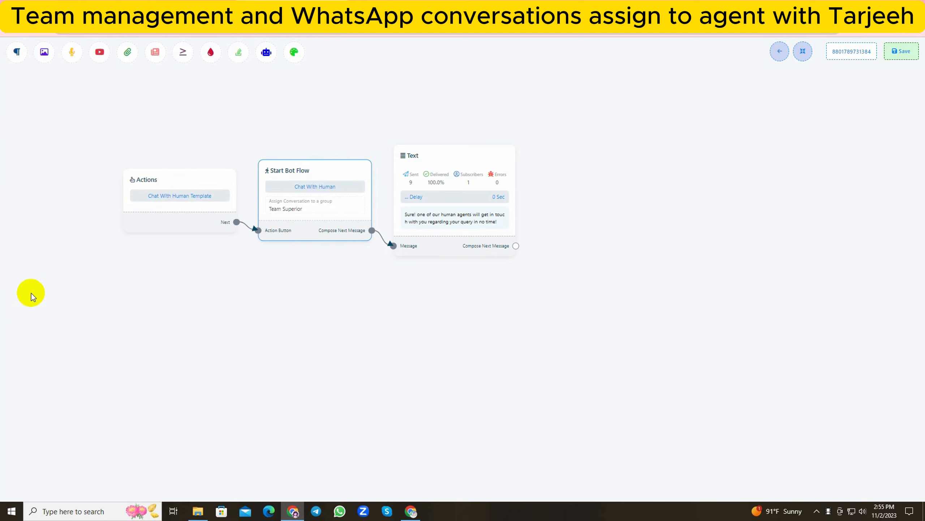
# Review and save the Text block's reply message, save the Chat with Human flow and return to the bot manager.
pyautogui.doubleClick(411, 213)
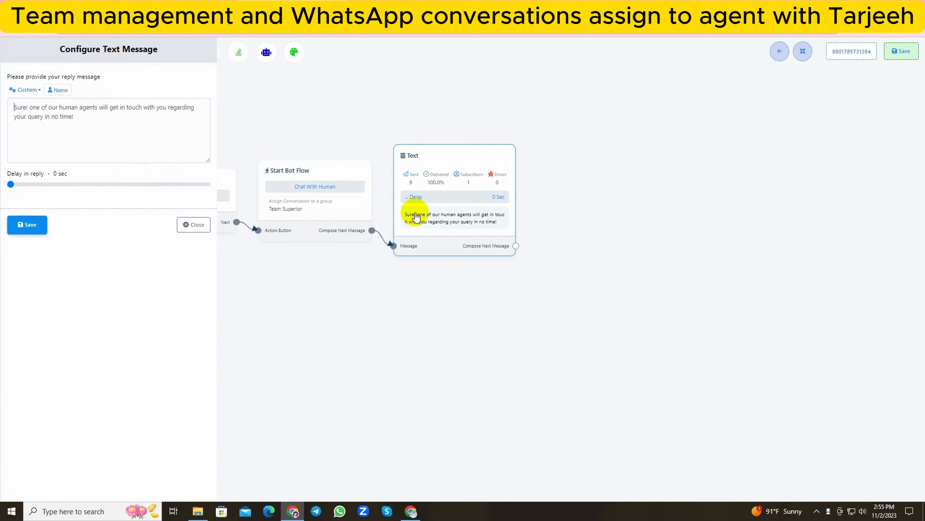
pyautogui.moveTo(8, 103); pyautogui.dragTo(46, 122)
pyautogui.click(50, 123)
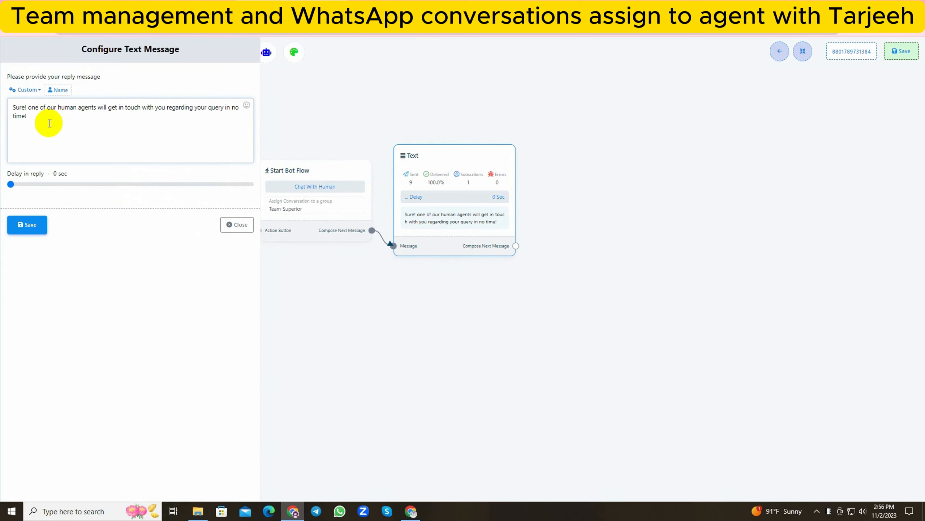
pyautogui.click(26, 224)
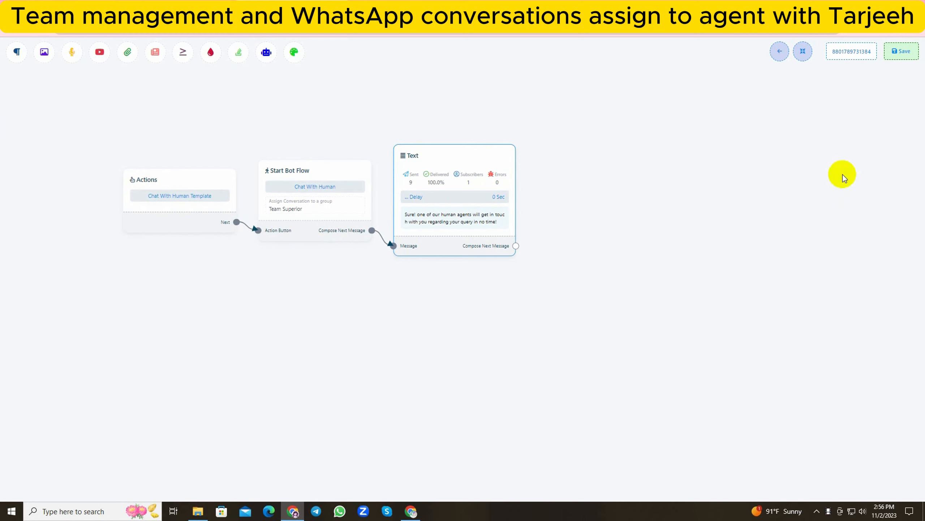
pyautogui.click(901, 52)
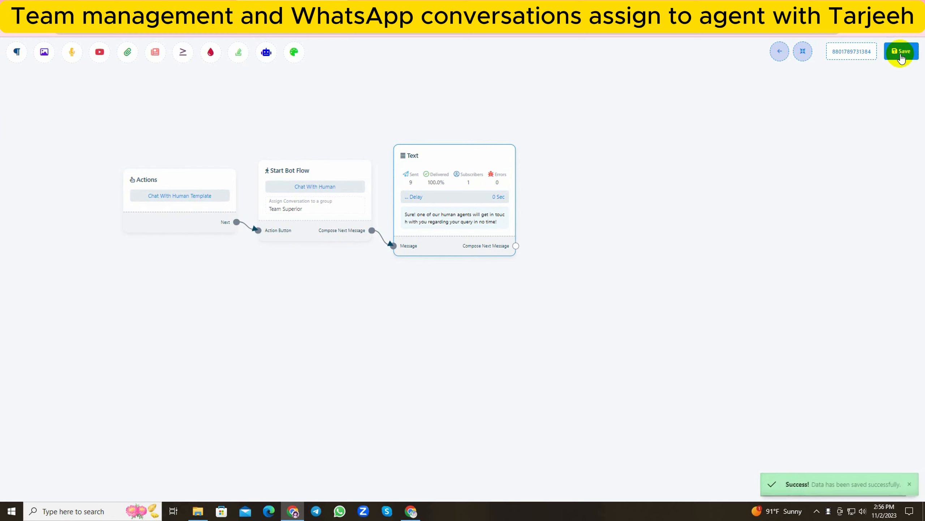
pyautogui.click(782, 58)
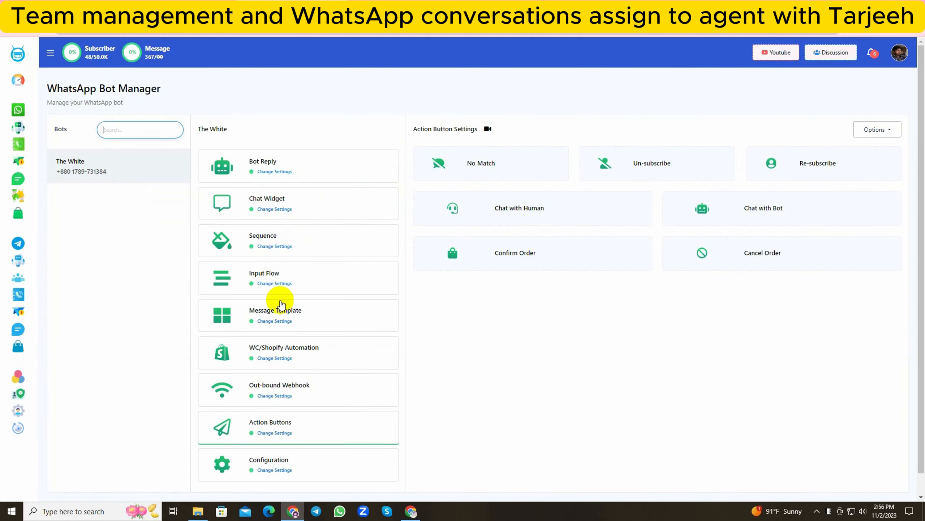
# Open The White bot's configuration, review the Chat with Human email setting and save the settings.
pyautogui.scroll(-1, 277, 364)
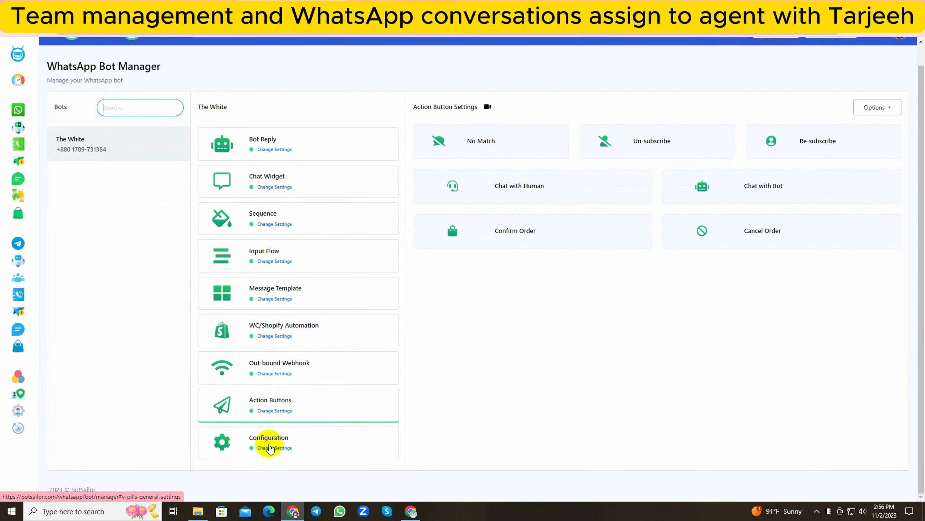
pyautogui.click(270, 447)
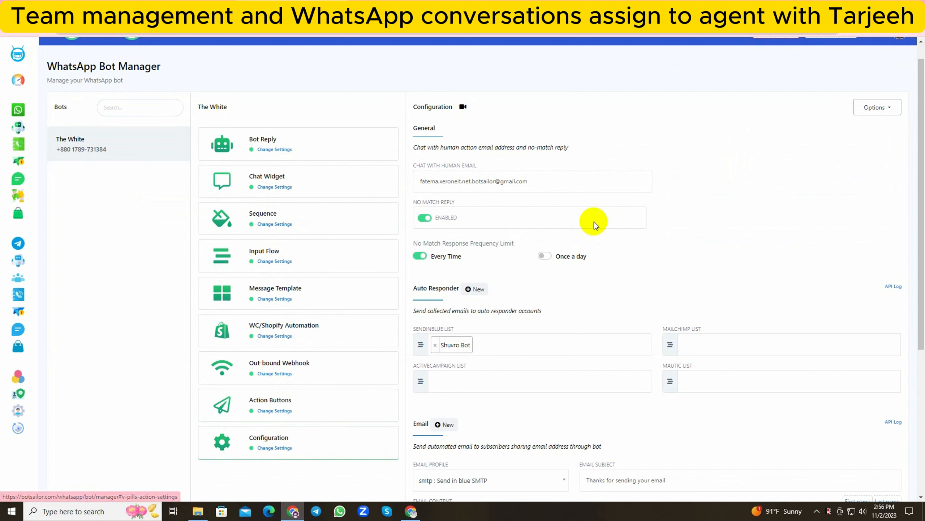
pyautogui.moveTo(410, 146); pyautogui.dragTo(569, 150)
pyautogui.click(573, 150)
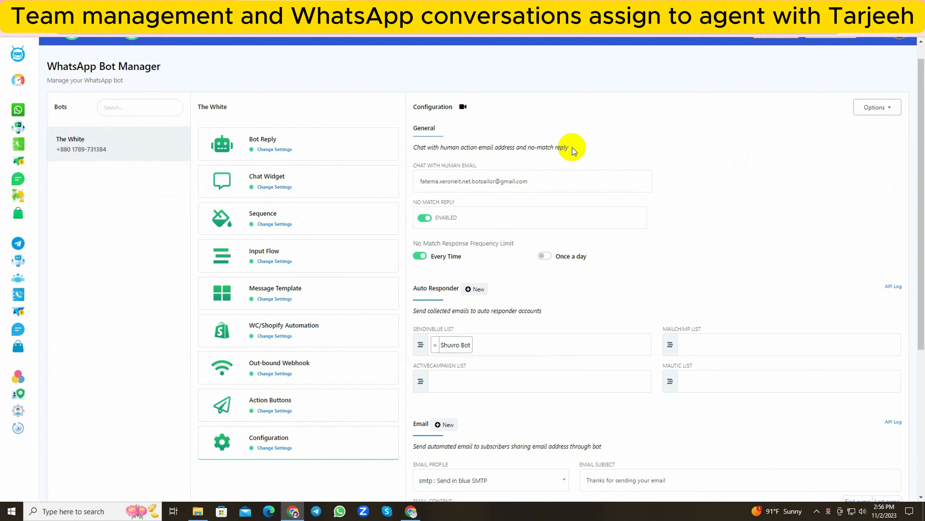
pyautogui.moveTo(411, 166); pyautogui.dragTo(478, 166)
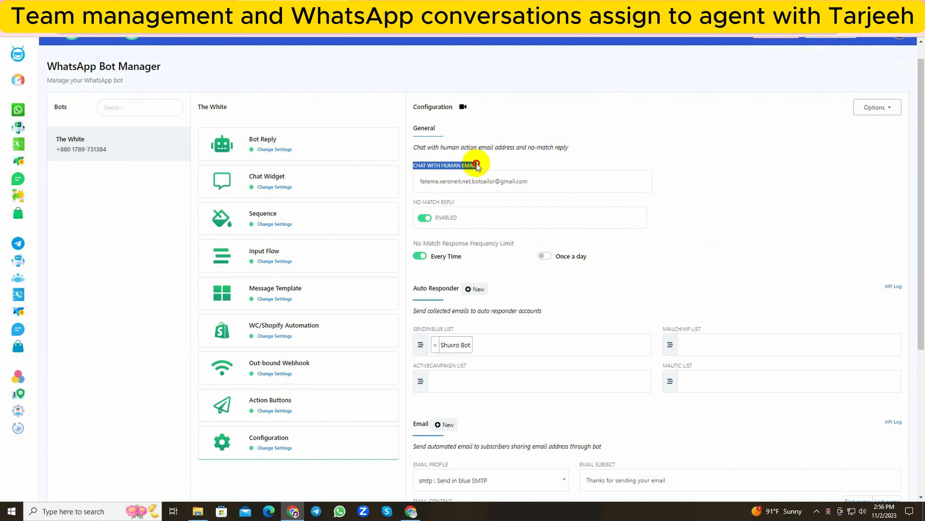
pyautogui.tripleClick(468, 182)
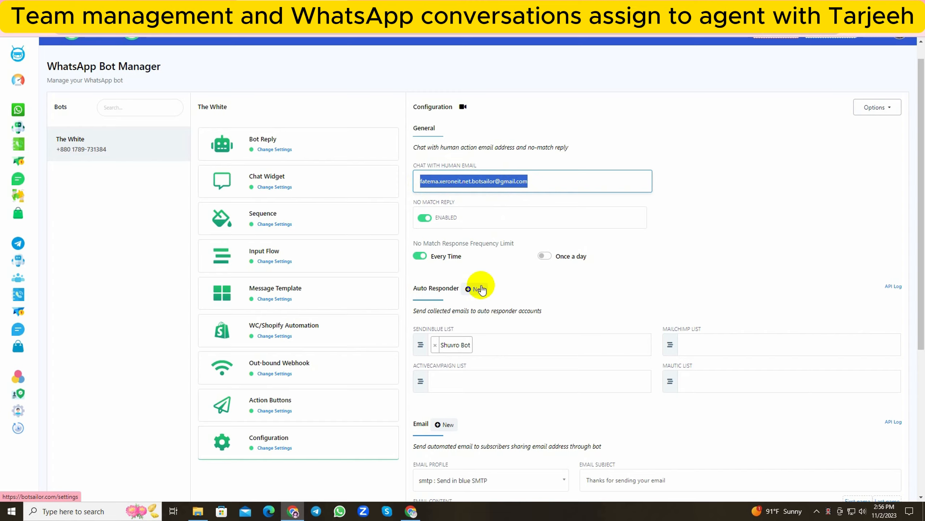
pyautogui.scroll(-6, 480, 286)
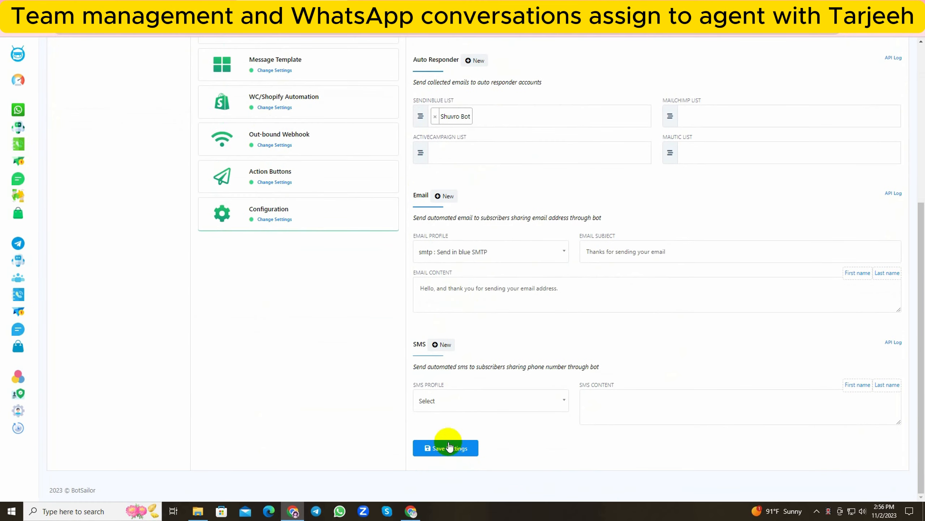
pyautogui.click(451, 448)
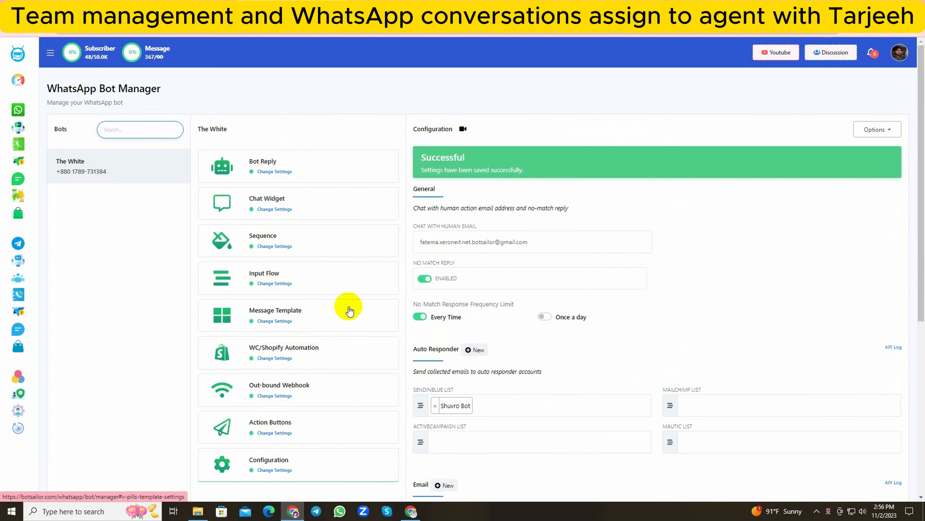
# In the first bot reply's flow, set the Human Assistance button to System Default Action Button with action type Chat with human, and save the button.
pyautogui.click(269, 167)
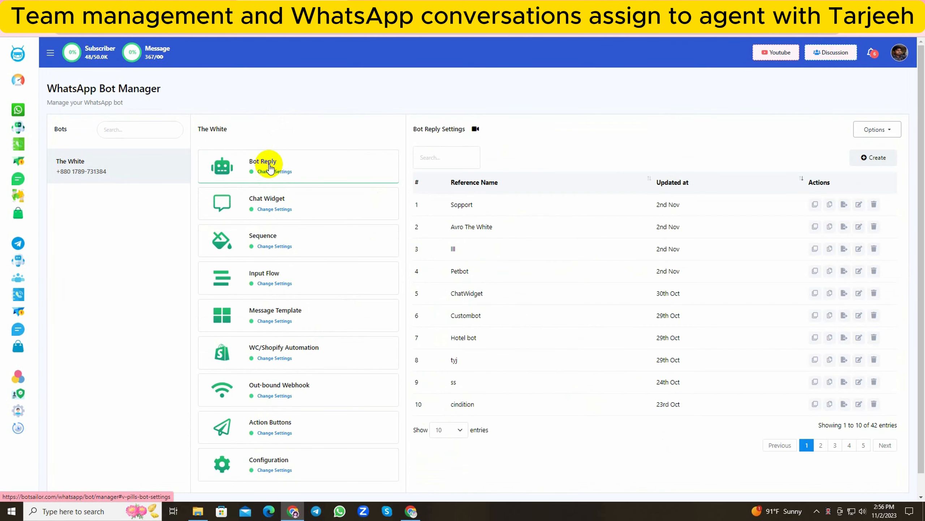
pyautogui.click(859, 205)
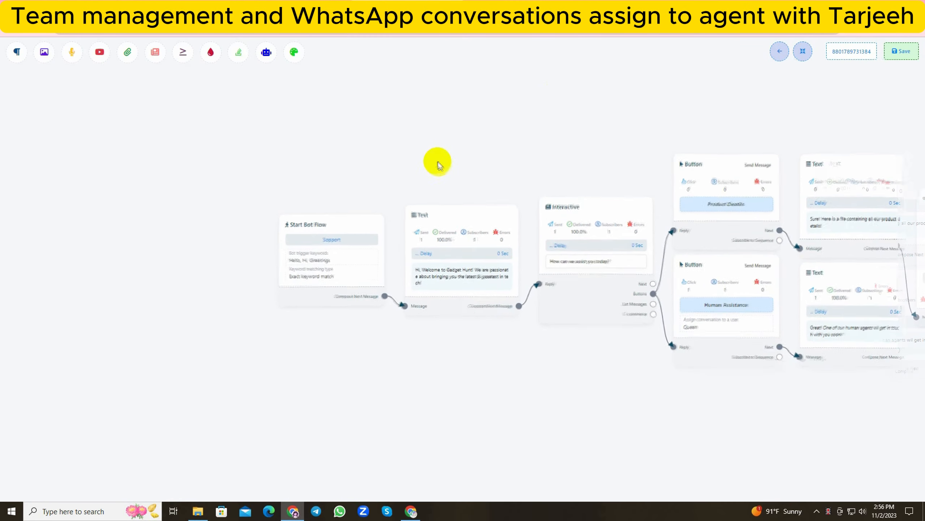
pyautogui.doubleClick(463, 274)
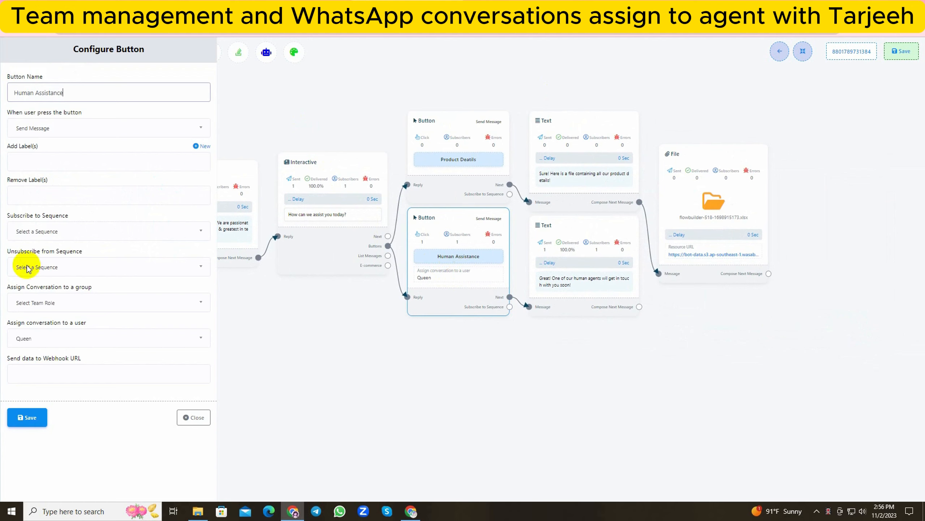
pyautogui.click(74, 129)
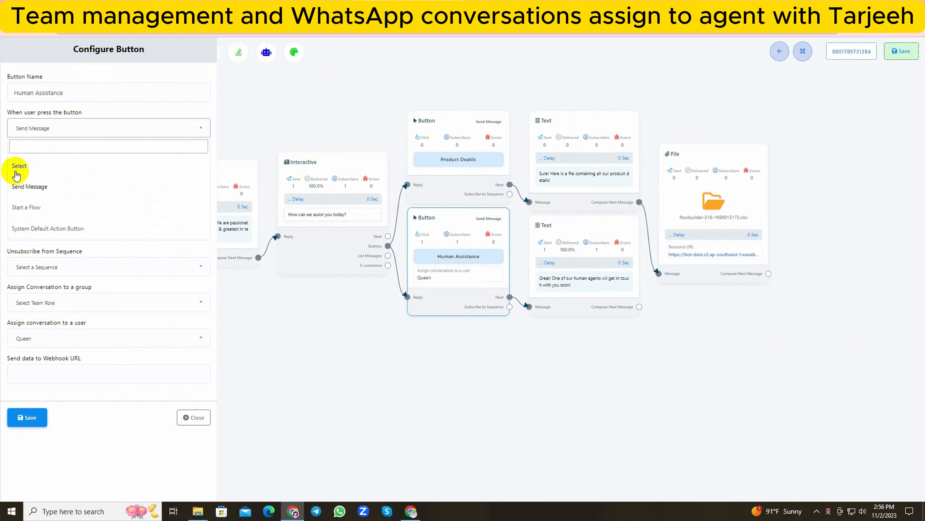
pyautogui.click(57, 229)
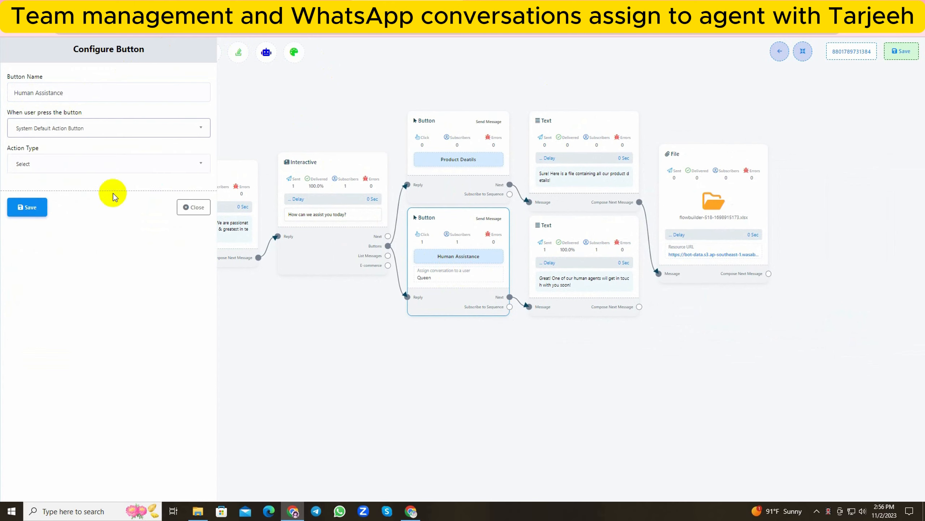
pyautogui.click(94, 165)
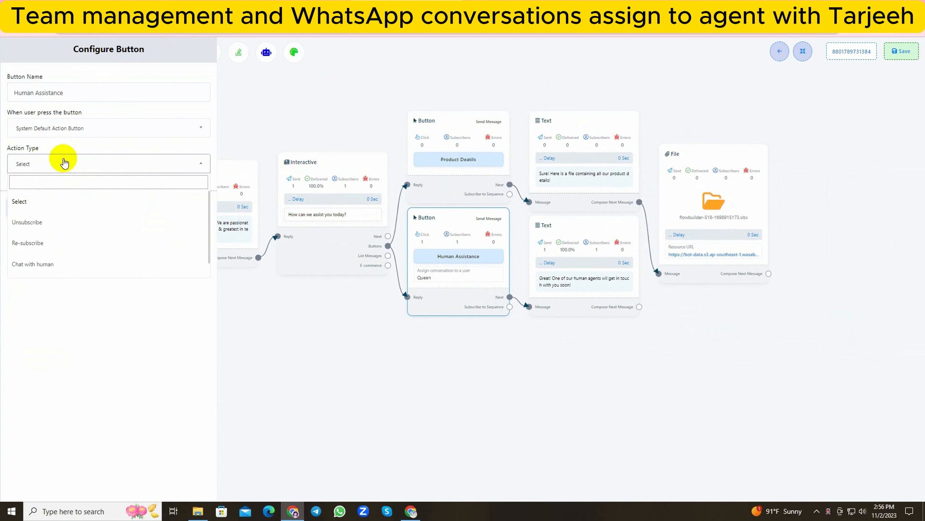
pyautogui.click(33, 264)
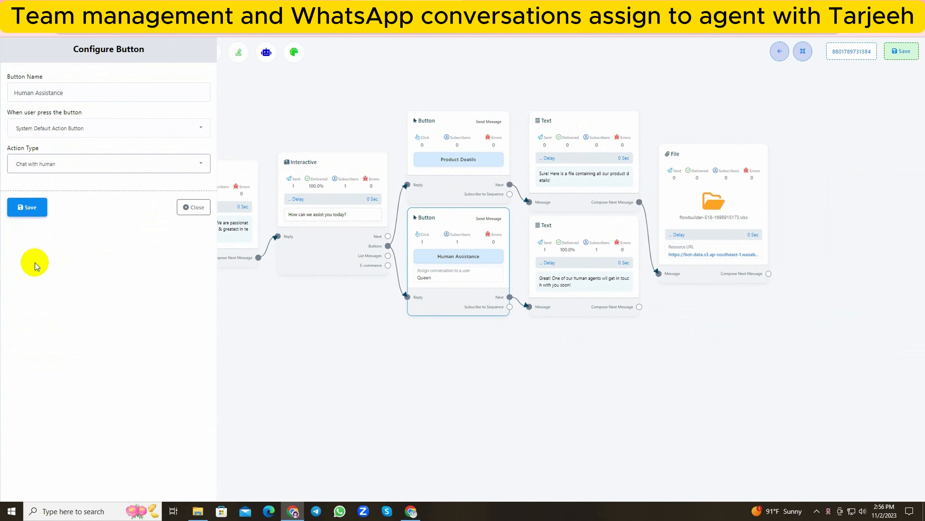
pyautogui.click(28, 207)
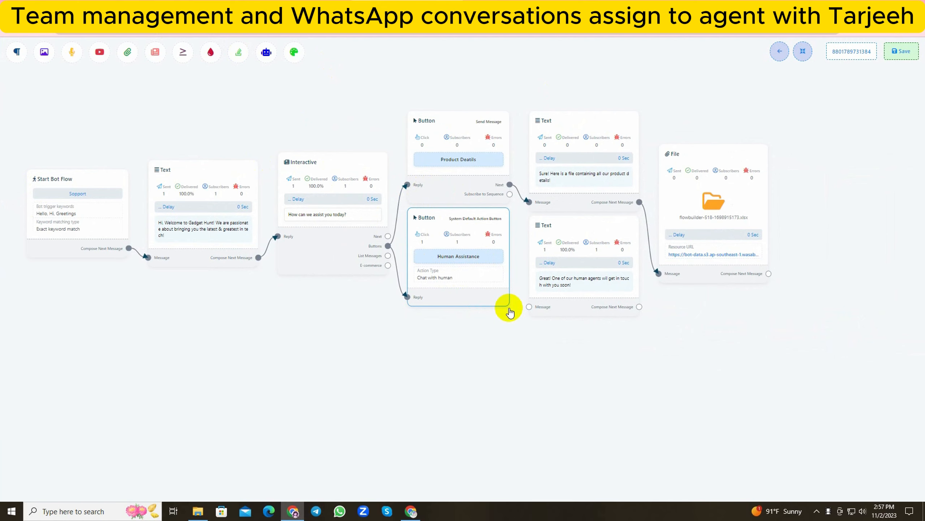
# Delete the disconnected Text block about human agents, rearrange the flow's blocks and save the flow.
pyautogui.rightClick(574, 254)
pyautogui.click(587, 257)
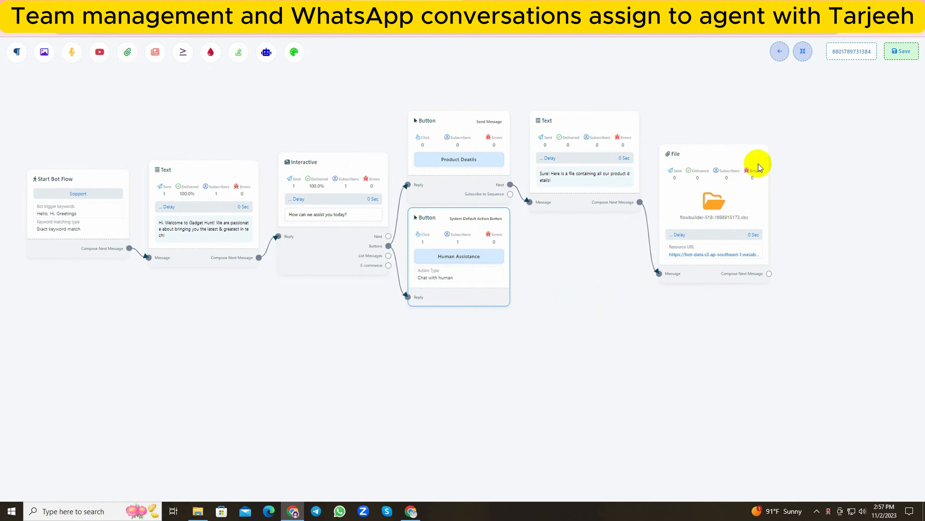
pyautogui.click(803, 51)
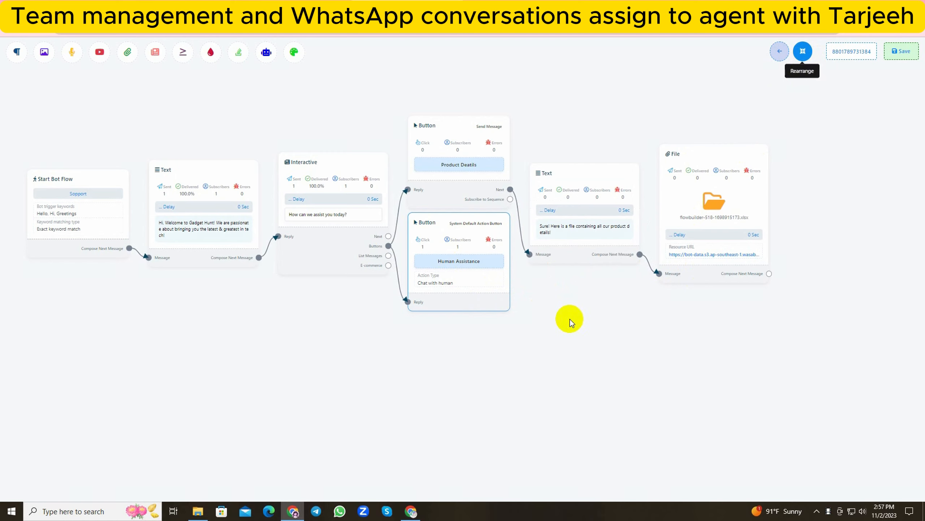
pyautogui.click(900, 52)
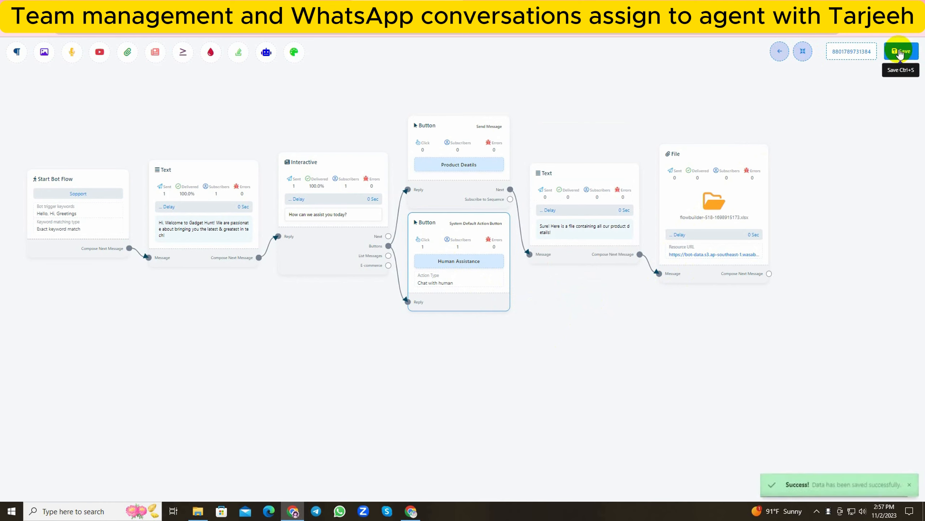